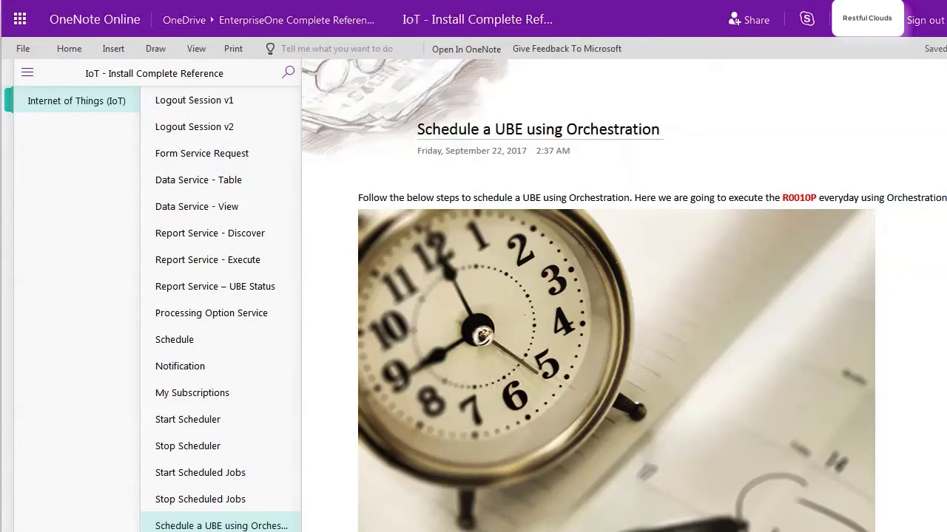
pyautogui.scroll(-10, 624, 296)
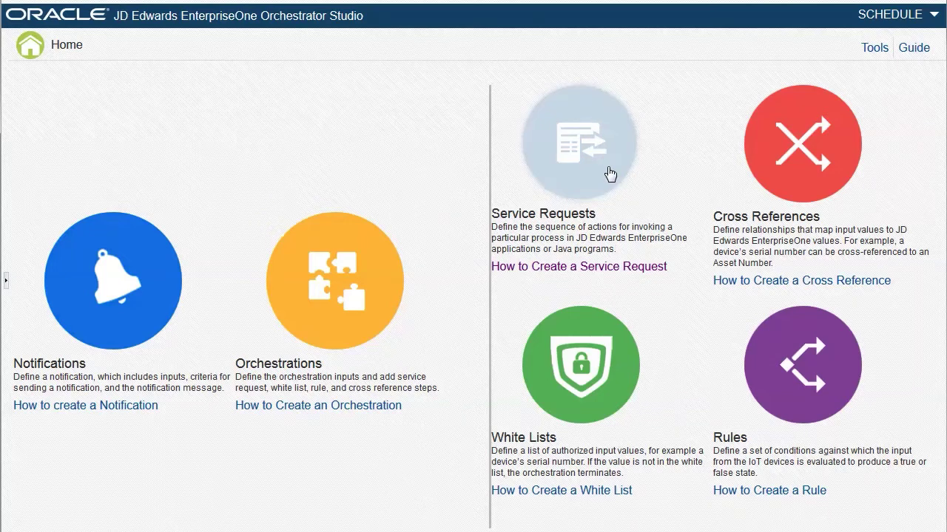
# Create a Report service request named R0010P_XJDE0001 with the same short description and product code 55
pyautogui.click(609, 174)
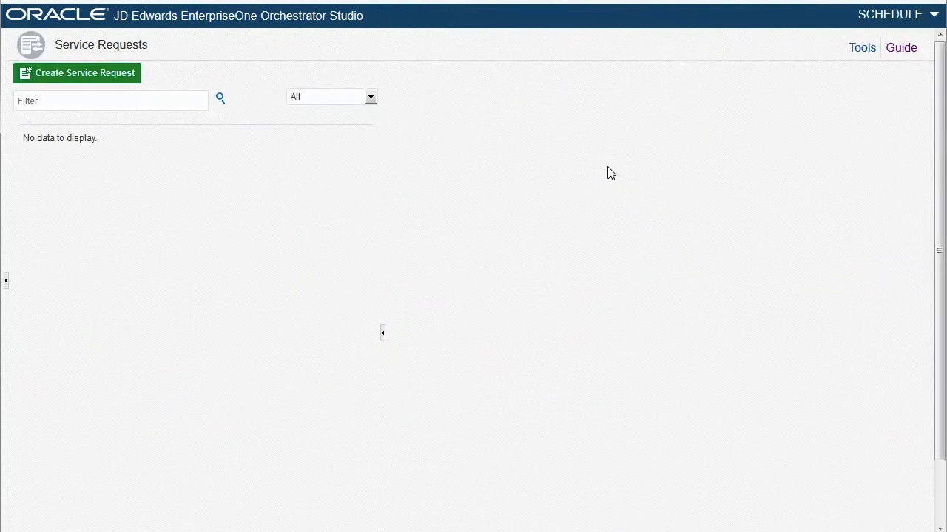
pyautogui.click(126, 77)
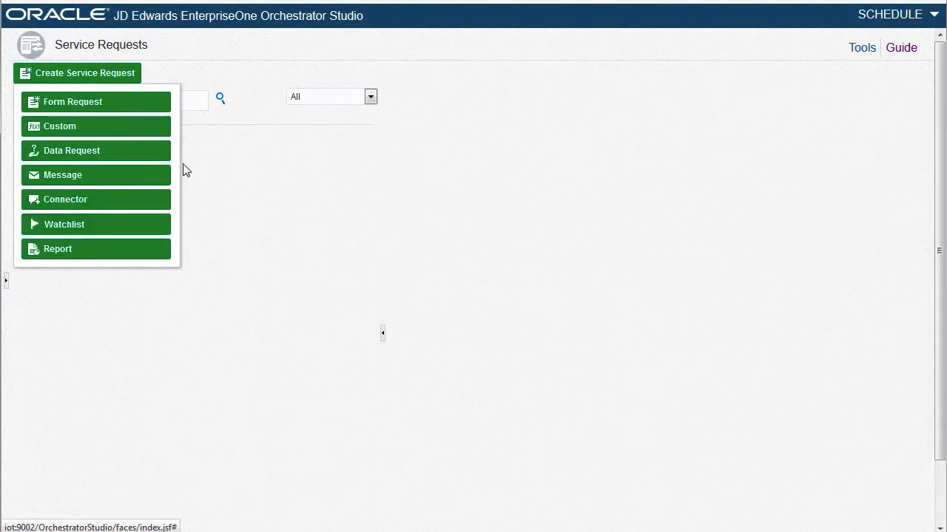
pyautogui.click(92, 253)
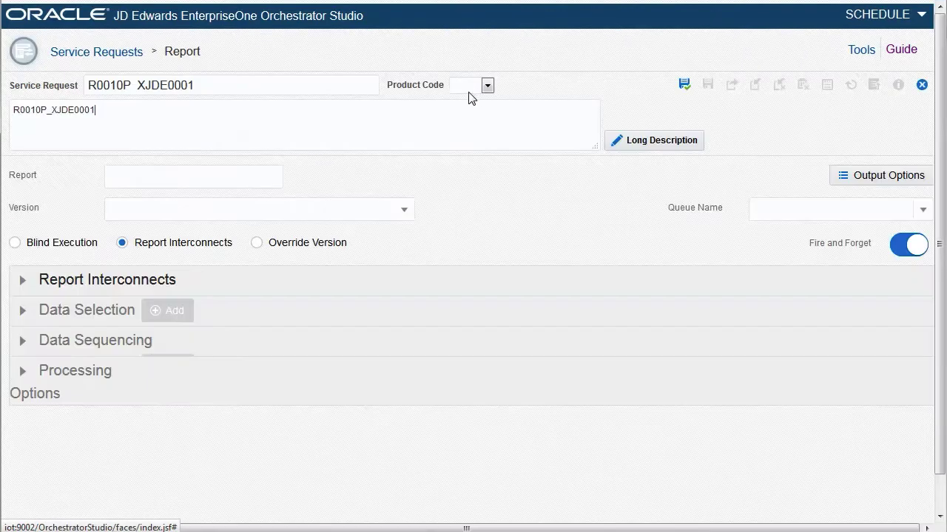
pyautogui.click(487, 87)
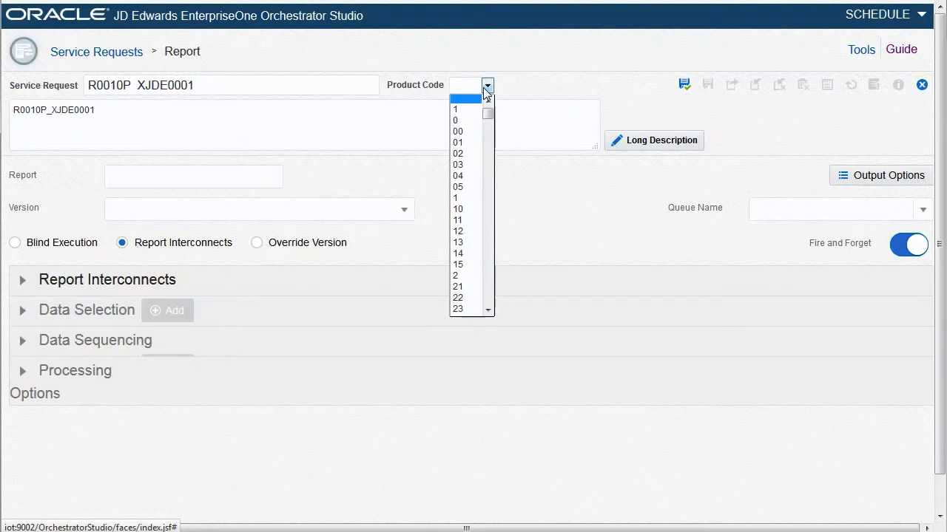
pyautogui.write('50')
pyautogui.press('Down')
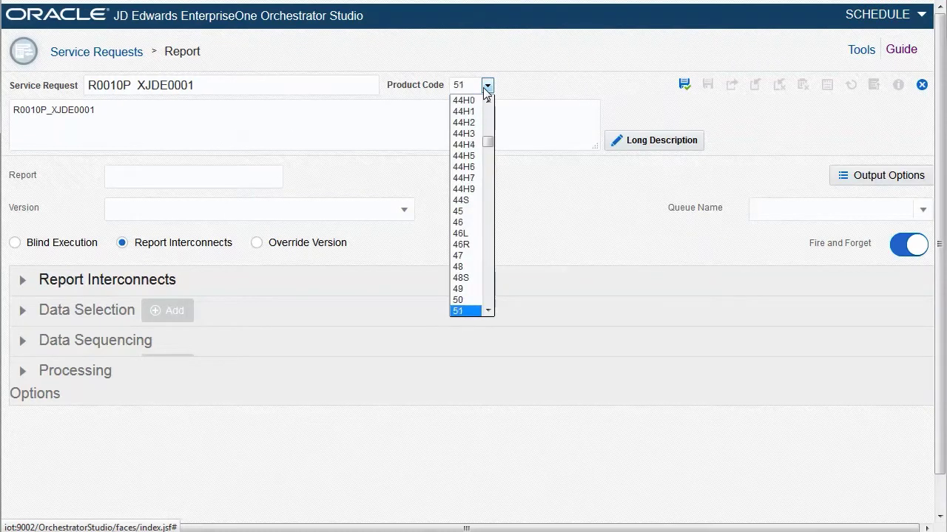
pyautogui.click(487, 310)
pyautogui.click(487, 310)
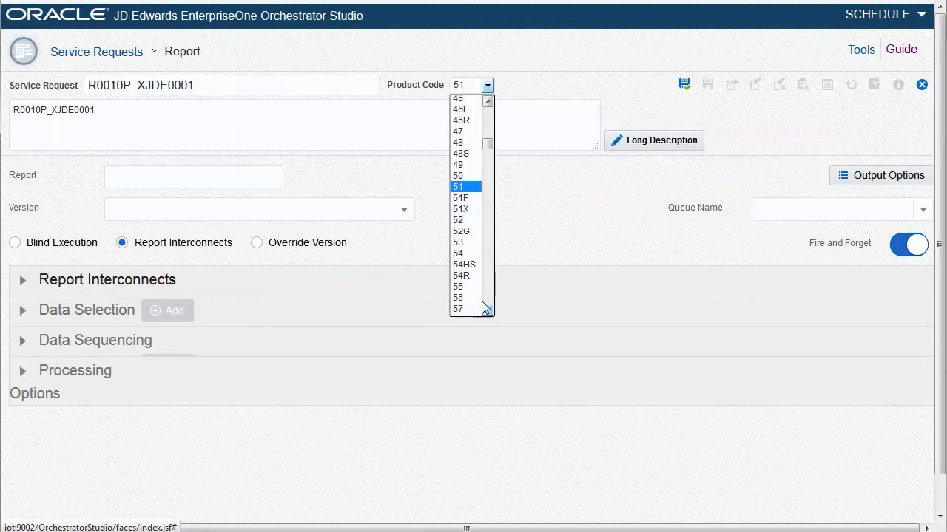
pyautogui.click(477, 298)
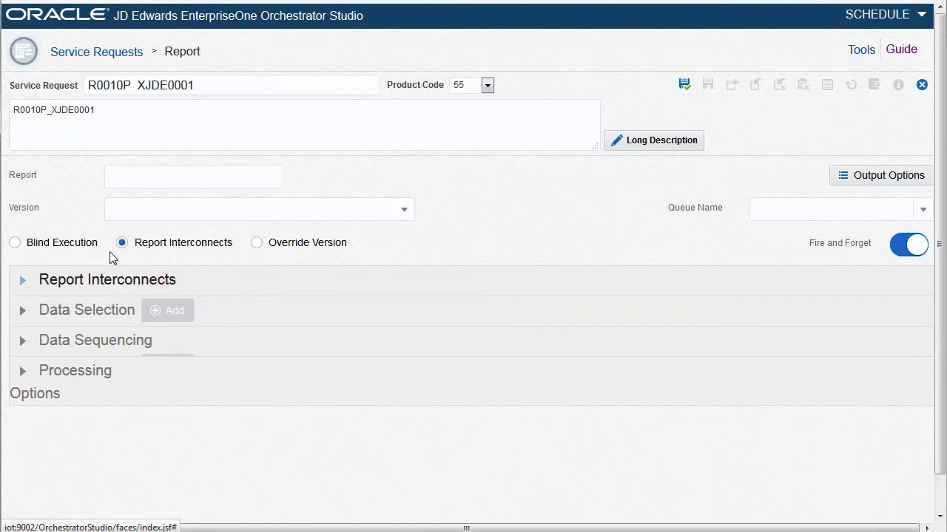
# Set the service request's report to R0010P and its version to XJDE0001 - Company Constants Report
pyautogui.click(137, 175)
pyautogui.write('R0010P')
pyautogui.click(250, 211)
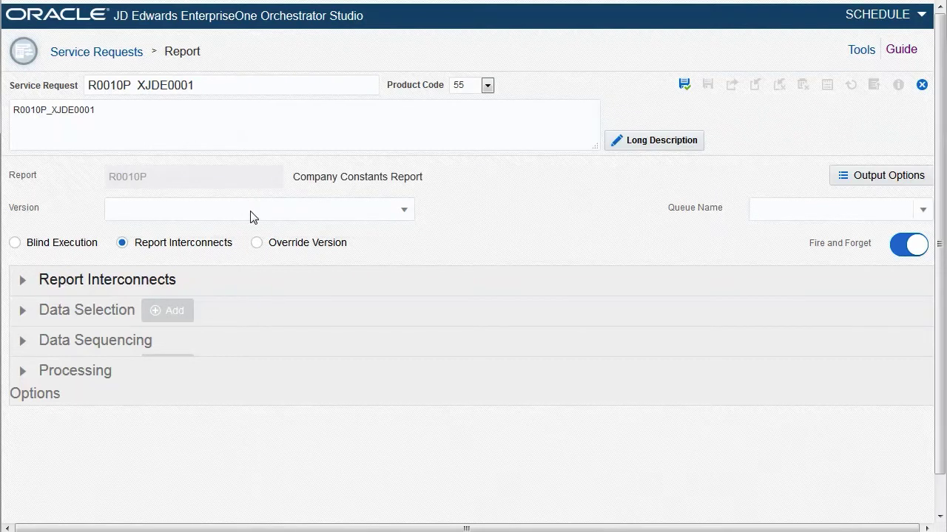
pyautogui.click(250, 214)
pyautogui.click(239, 254)
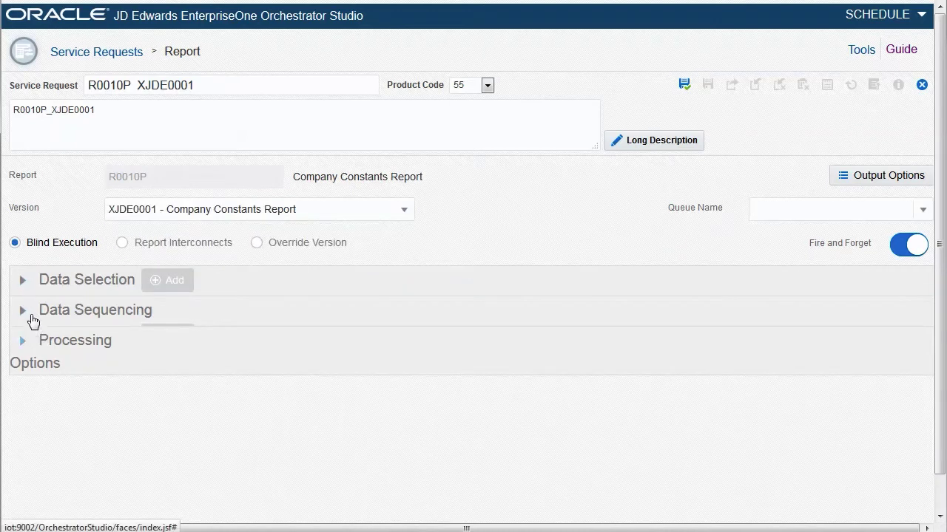
# Set the service request's queue name to QBATCH and save the service request
pyautogui.click(22, 280)
pyautogui.click(23, 281)
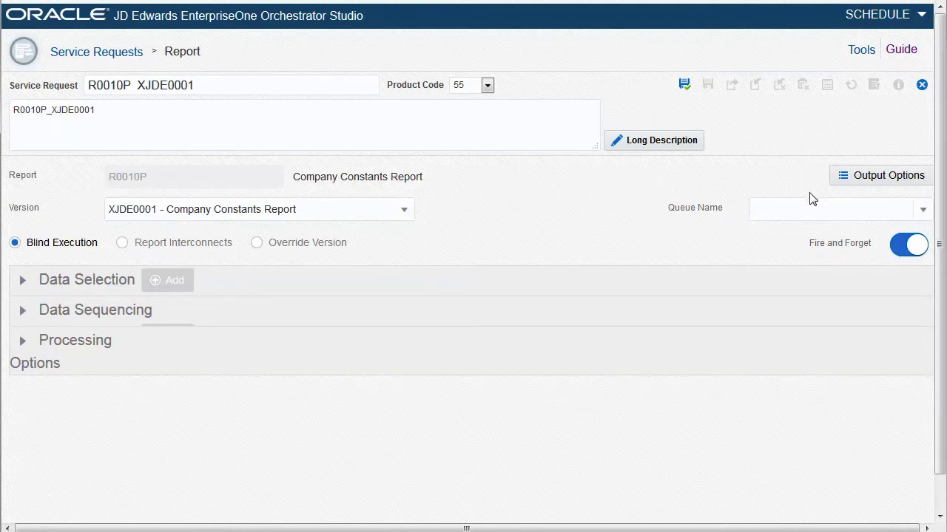
pyautogui.click(924, 210)
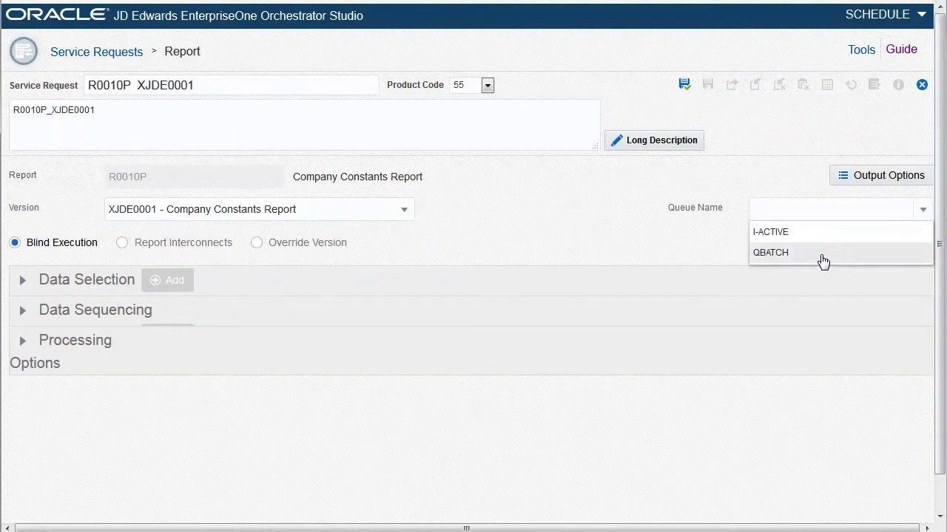
pyautogui.click(821, 254)
pyautogui.click(685, 86)
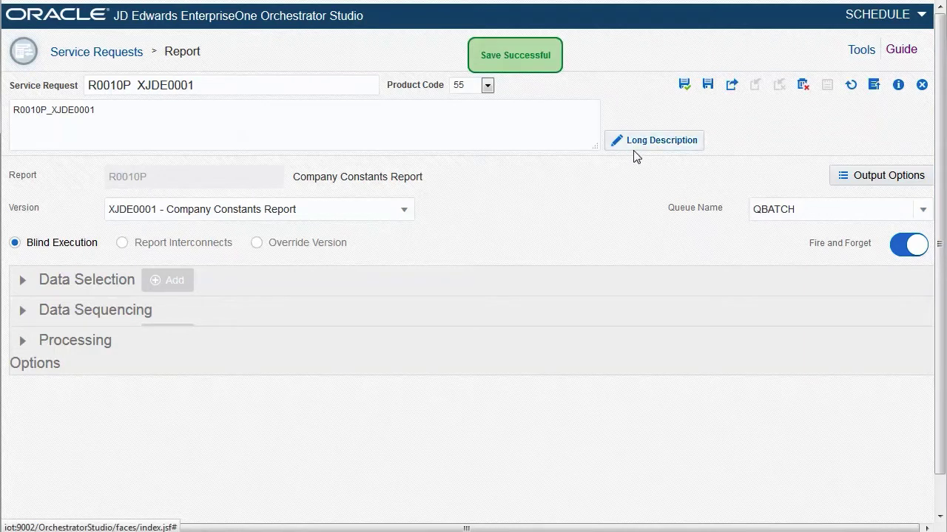
# Start a new schedule named Every Day and reuse that name as its short description
pyautogui.click(862, 51)
pyautogui.click(723, 468)
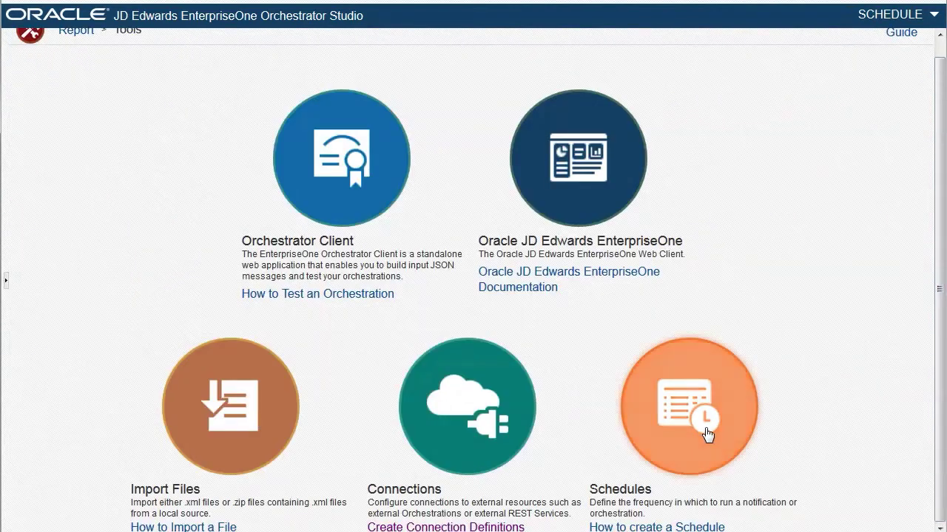
pyautogui.click(66, 184)
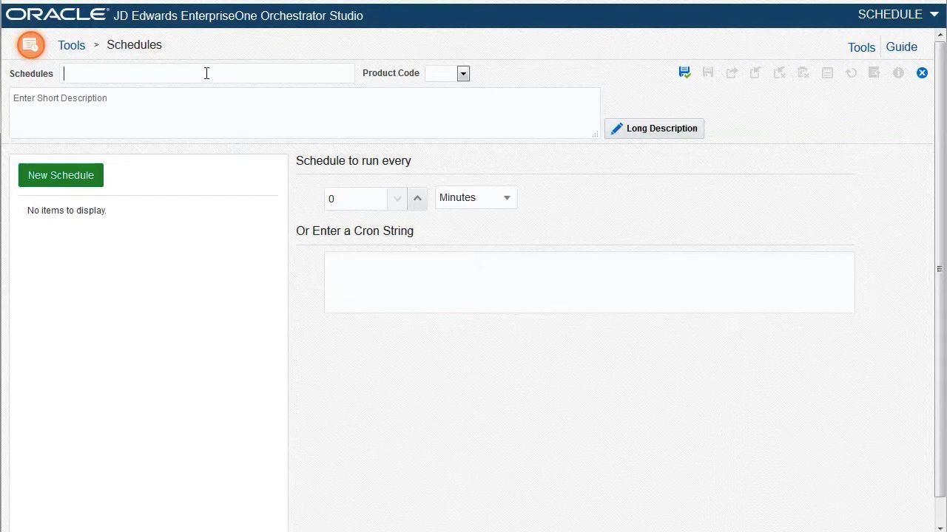
pyautogui.write('very Day')
pyautogui.hotkey('ctrl', 'a')
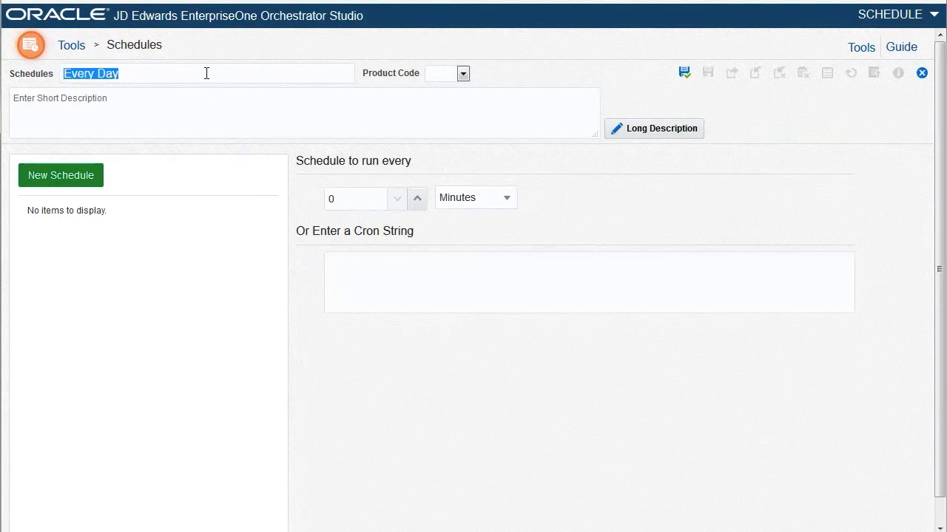
pyautogui.hotkey('ctrl', 'c')
pyautogui.click(200, 110)
pyautogui.hotkey('ctrl', 'v')
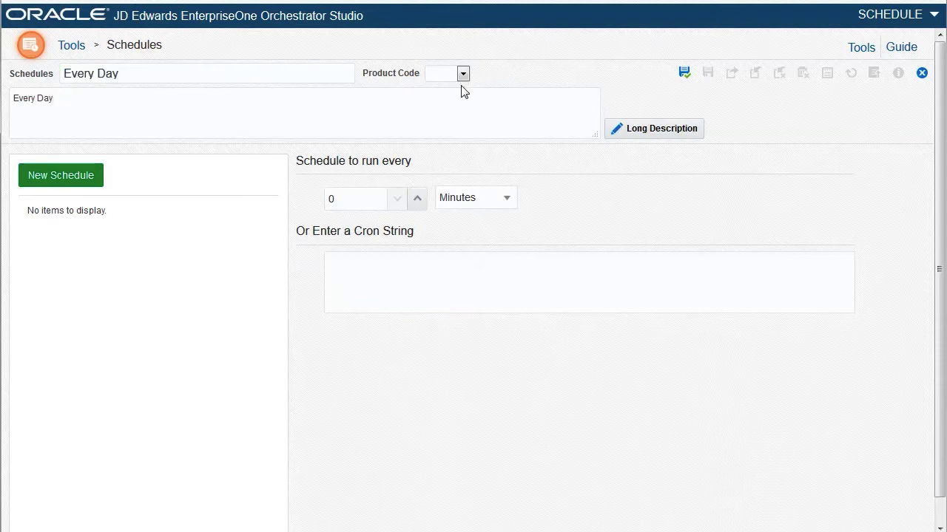
# Set the Every Day schedule's product code to 56
pyautogui.click(462, 74)
pyautogui.write('51')
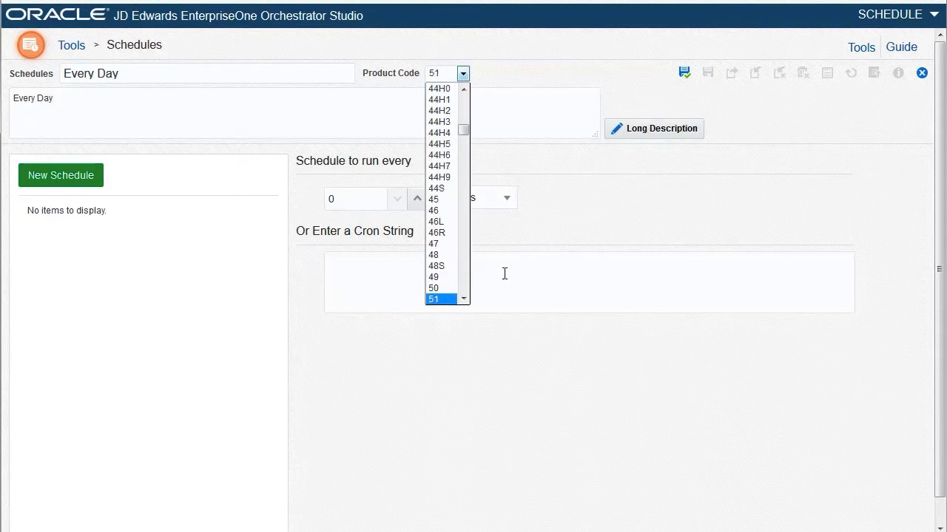
pyautogui.click(464, 298)
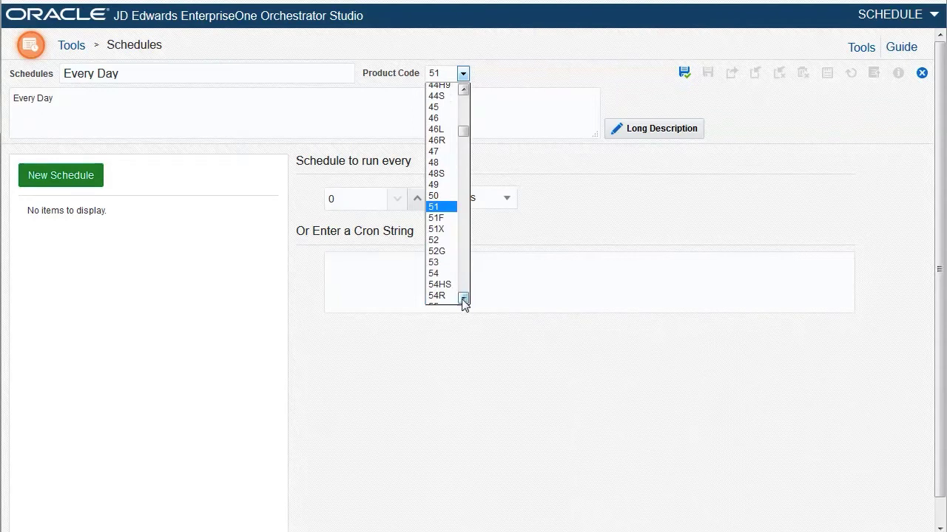
pyautogui.click(464, 299)
pyautogui.click(441, 256)
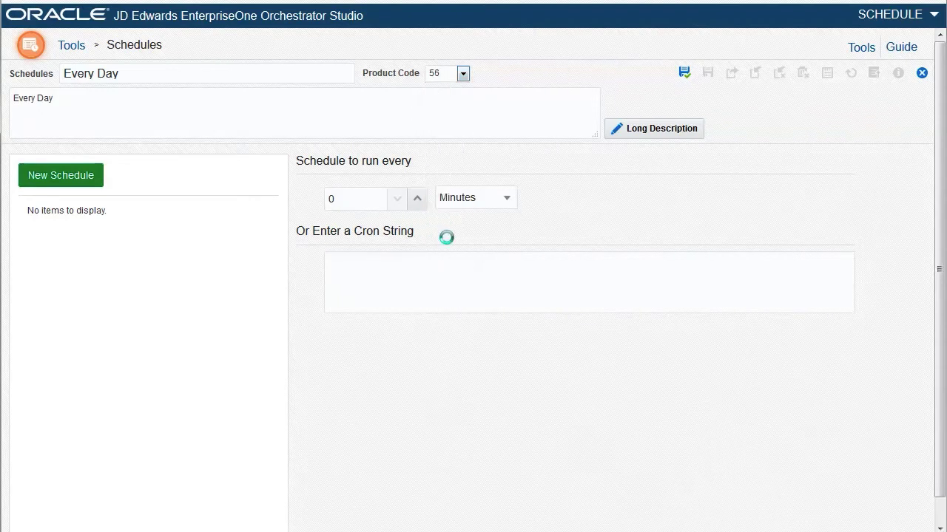
# Set the Every Day schedule to run every 1 day, then save and close it
pyautogui.click(505, 201)
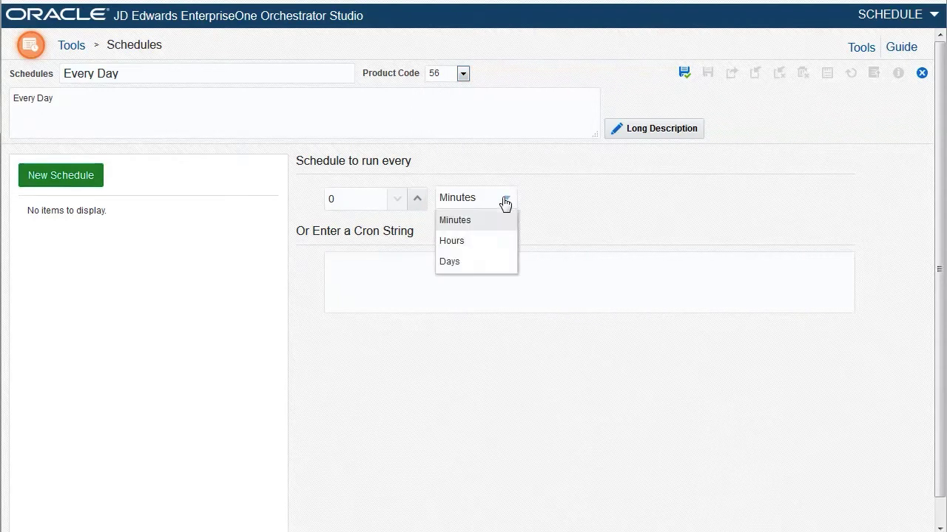
pyautogui.click(484, 262)
pyautogui.doubleClick(332, 199)
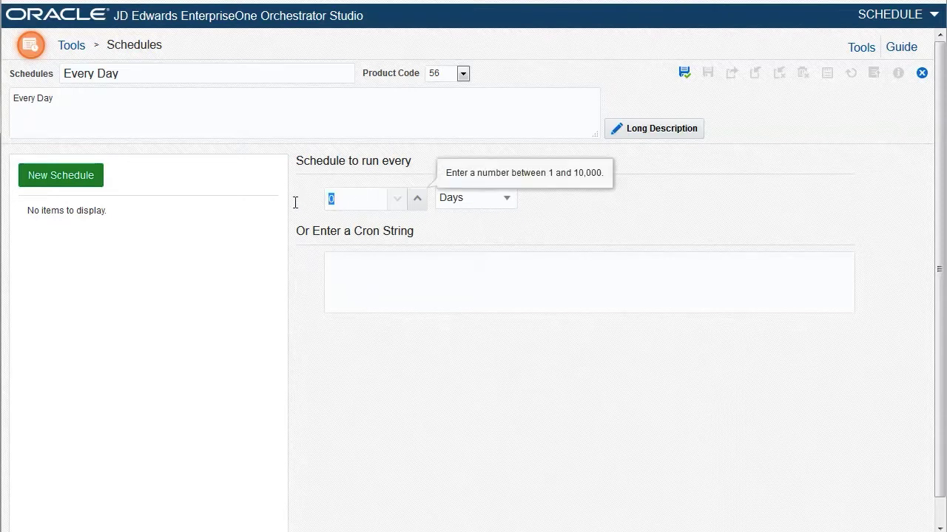
pyautogui.write('1')
pyautogui.press('Tab')
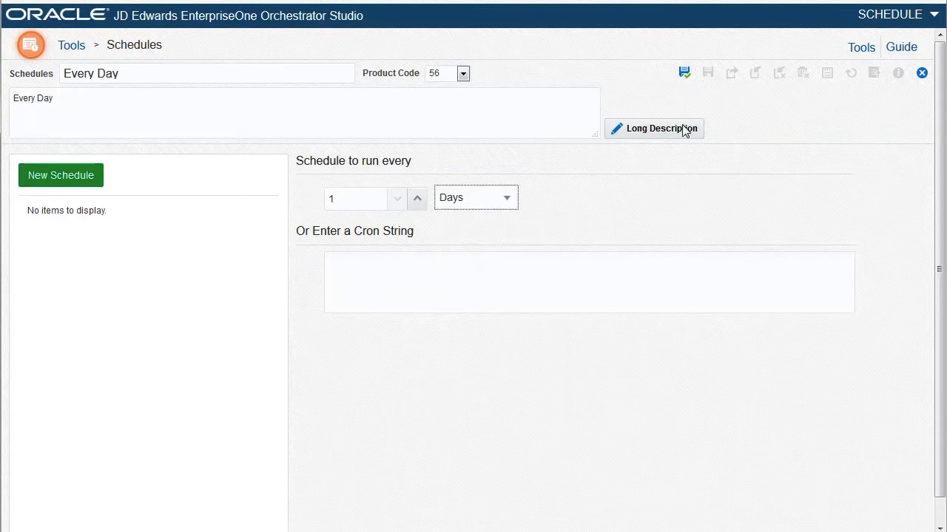
pyautogui.click(682, 74)
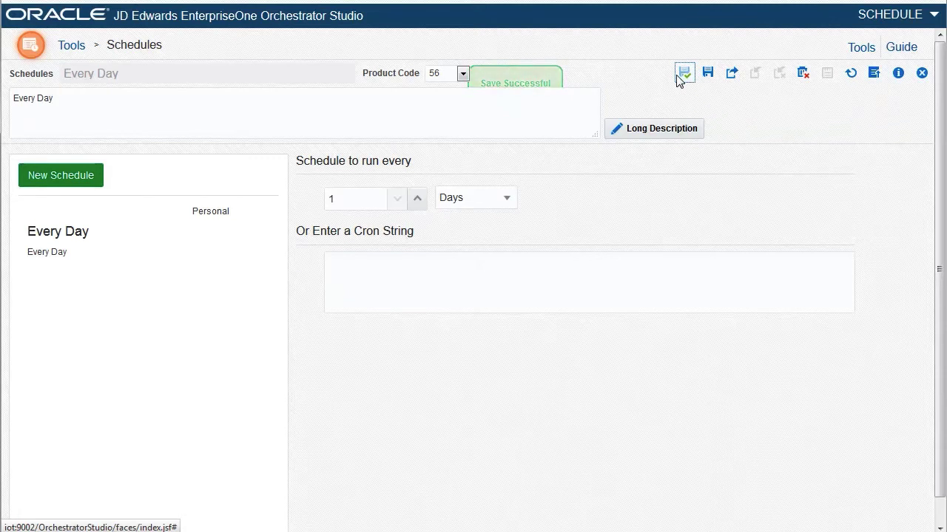
pyautogui.click(922, 72)
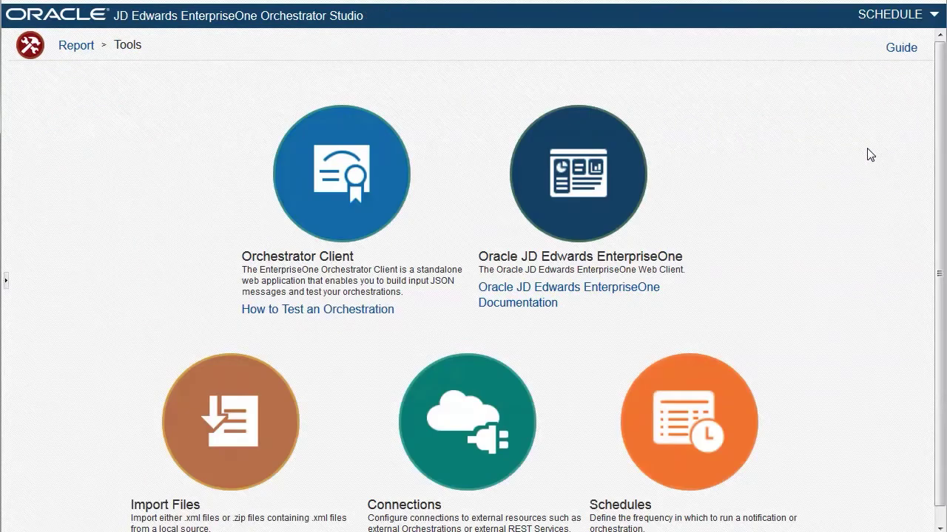
# Start a new orchestration named R0010P_XJDE0001 and reuse that name as its short description
pyautogui.click(31, 49)
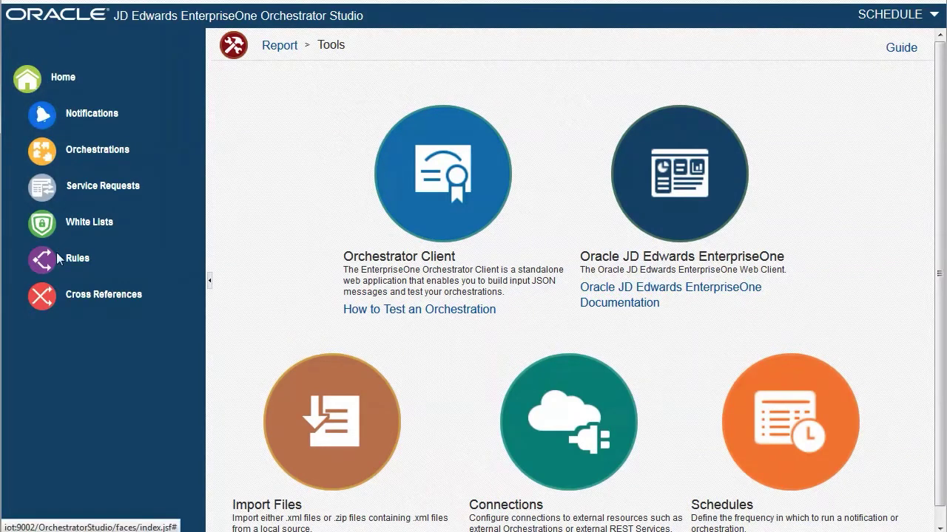
pyautogui.click(44, 151)
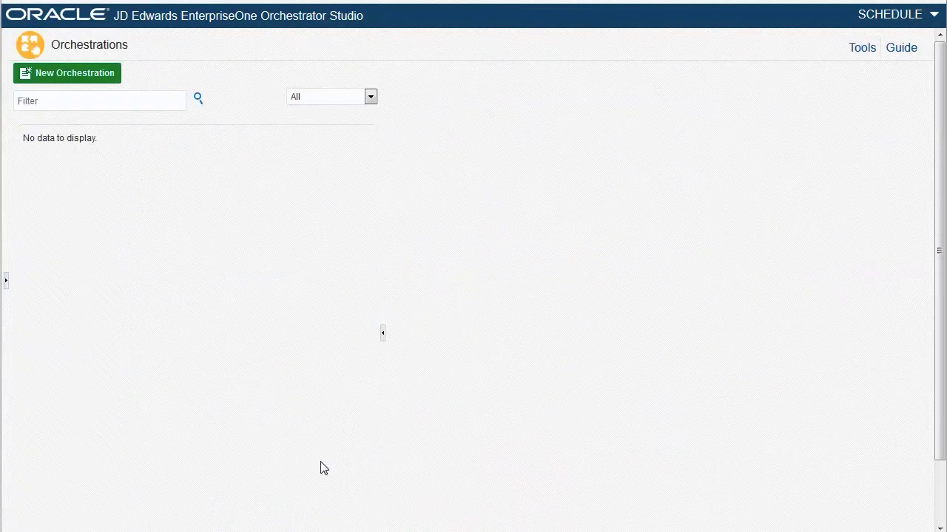
pyautogui.click(101, 77)
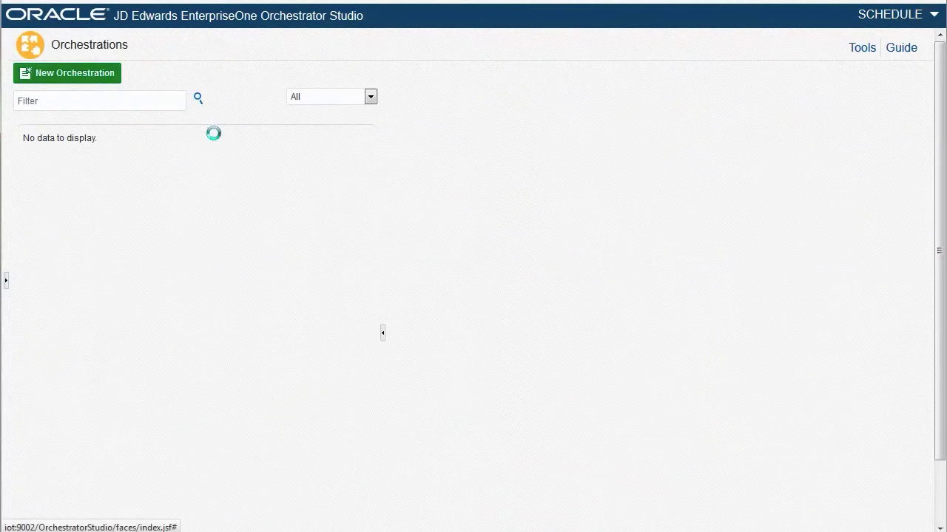
pyautogui.moveTo(220, 70); pyautogui.dragTo(77, 73)
pyautogui.hotkey('ctrl', 'c')
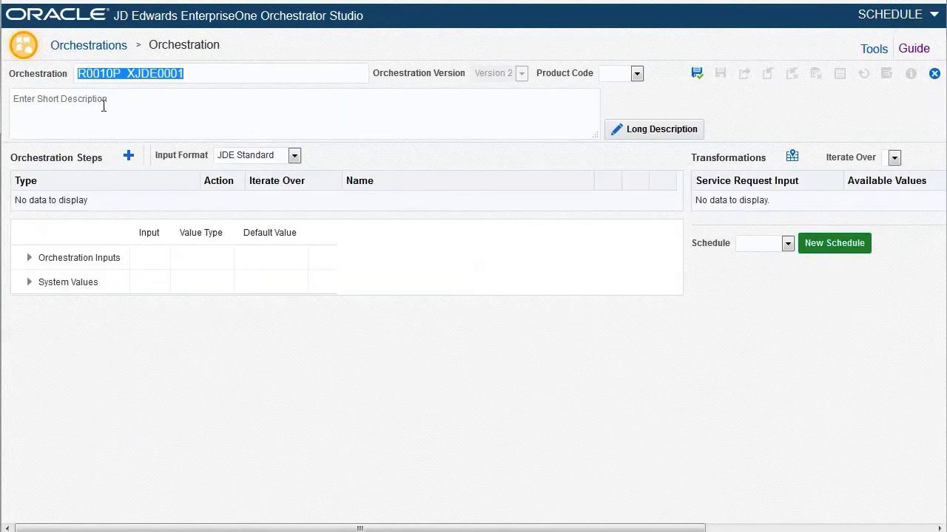
pyautogui.click(103, 106)
pyautogui.hotkey('ctrl', 'v')
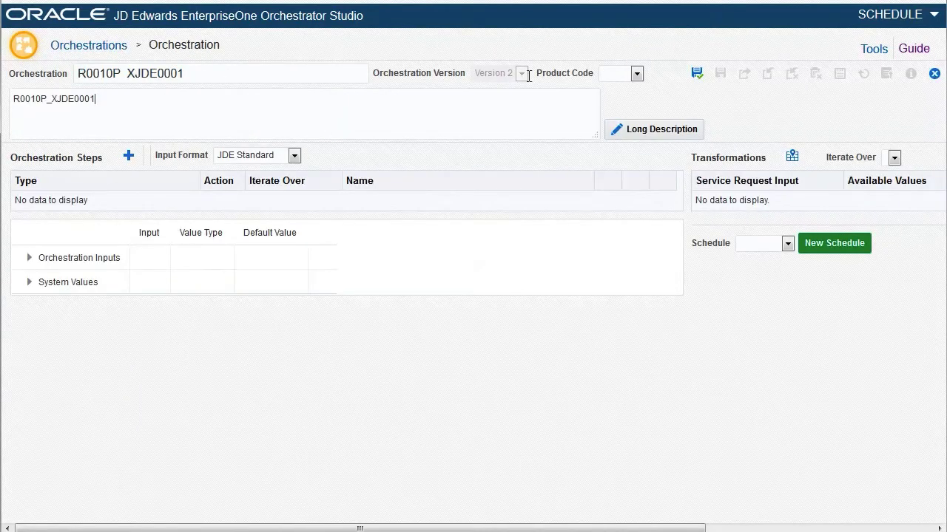
# Set the orchestration's product code to 55
pyautogui.click(637, 75)
pyautogui.press('5')
pyautogui.press('5')
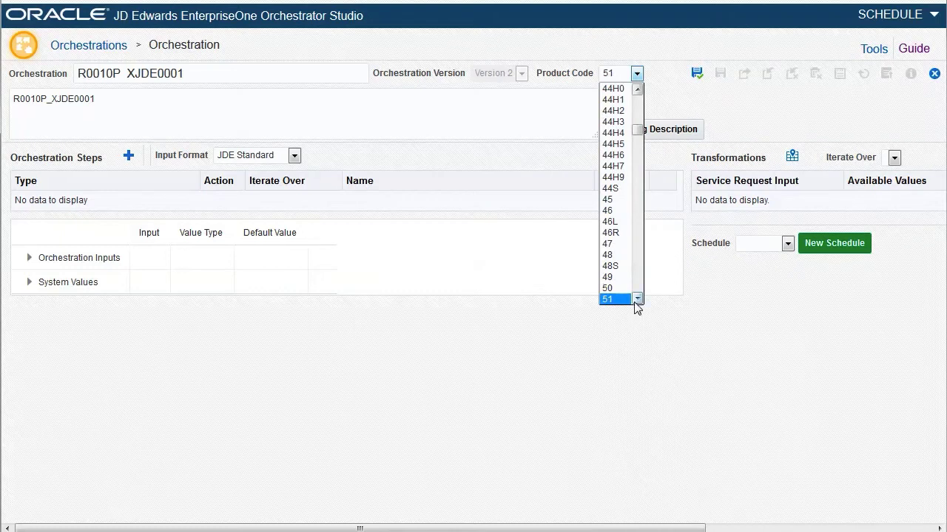
pyautogui.scroll(-4, 638, 301)
pyautogui.click(608, 276)
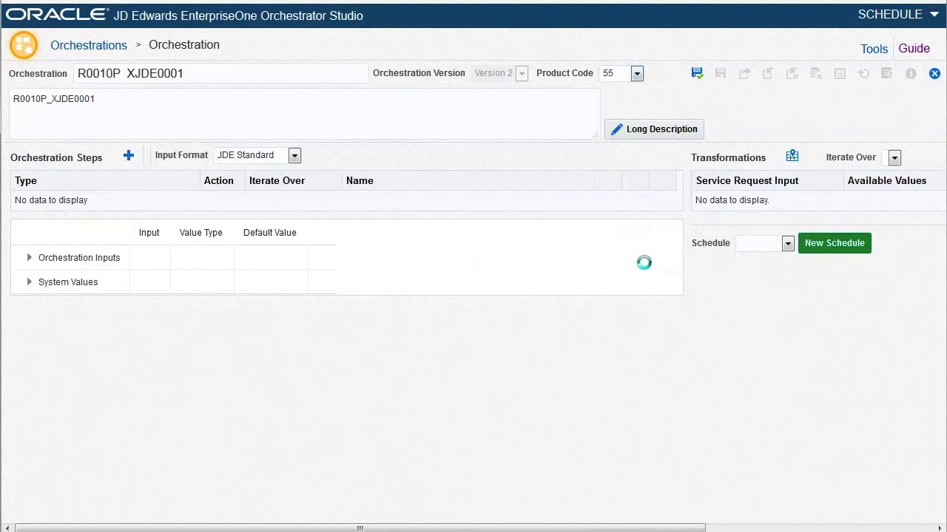
# Add a Service Request step to the R0010P_XJDE0001 orchestration
pyautogui.click(128, 155)
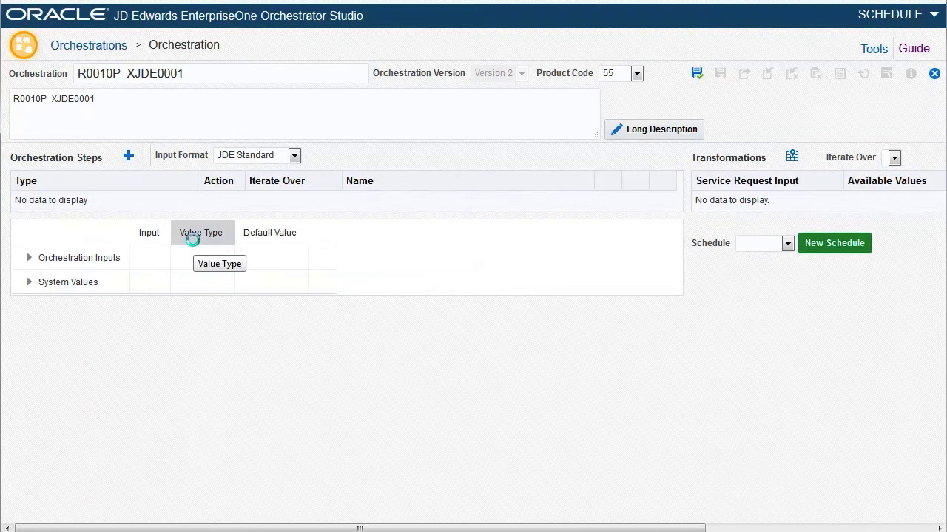
pyautogui.click(275, 167)
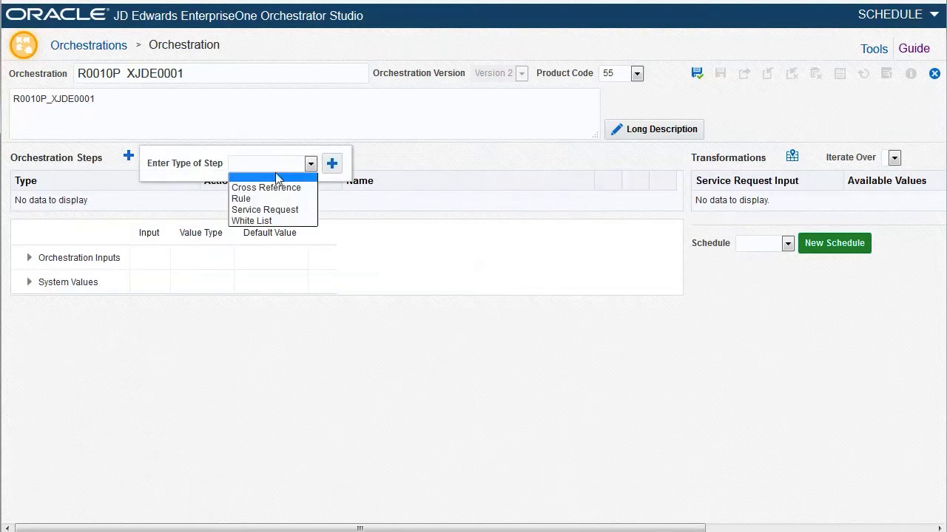
pyautogui.click(279, 210)
pyautogui.click(332, 164)
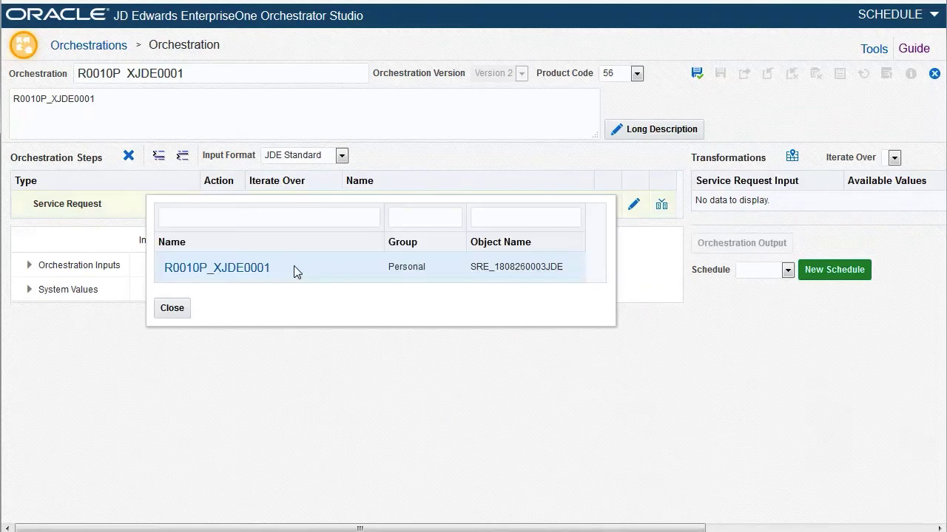
# Assign the R0010P_XJDE0001 service request and the Every Day schedule to the orchestration, then save it and return to the orchestrations list
pyautogui.click(258, 263)
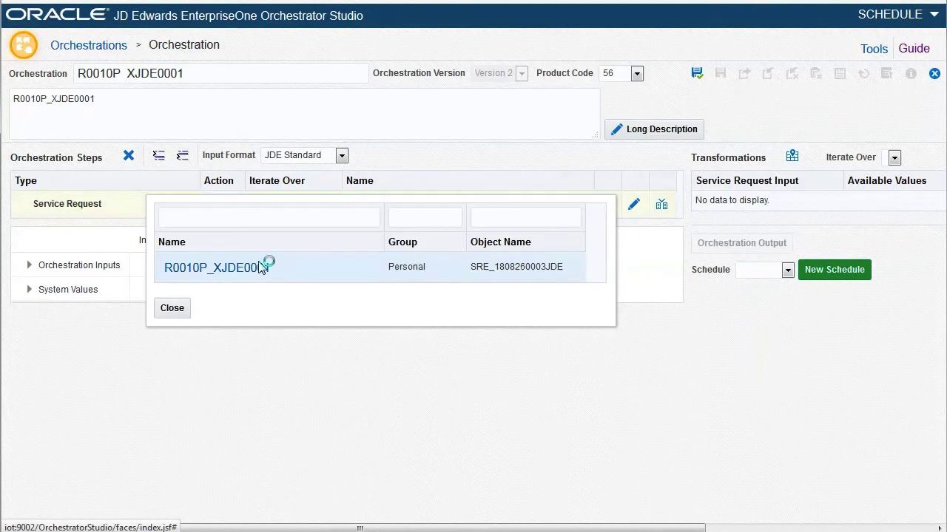
pyautogui.click(788, 271)
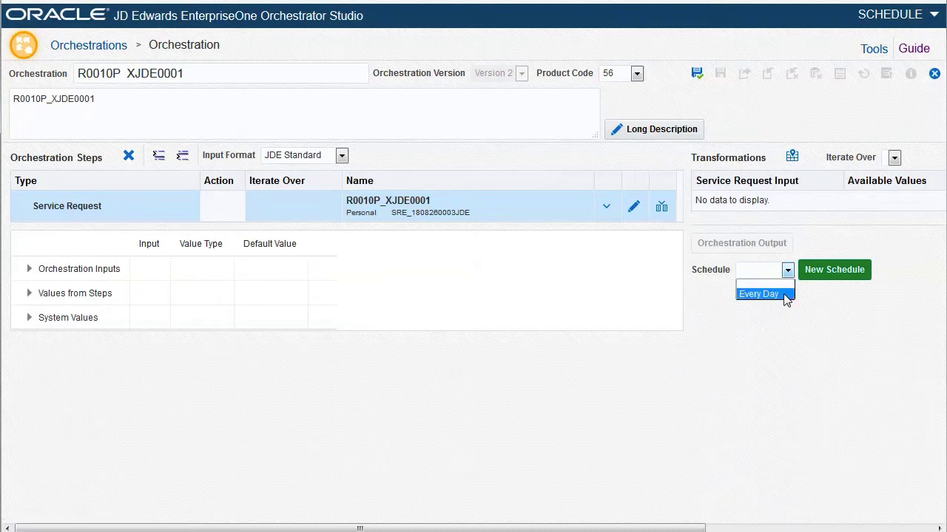
pyautogui.click(761, 294)
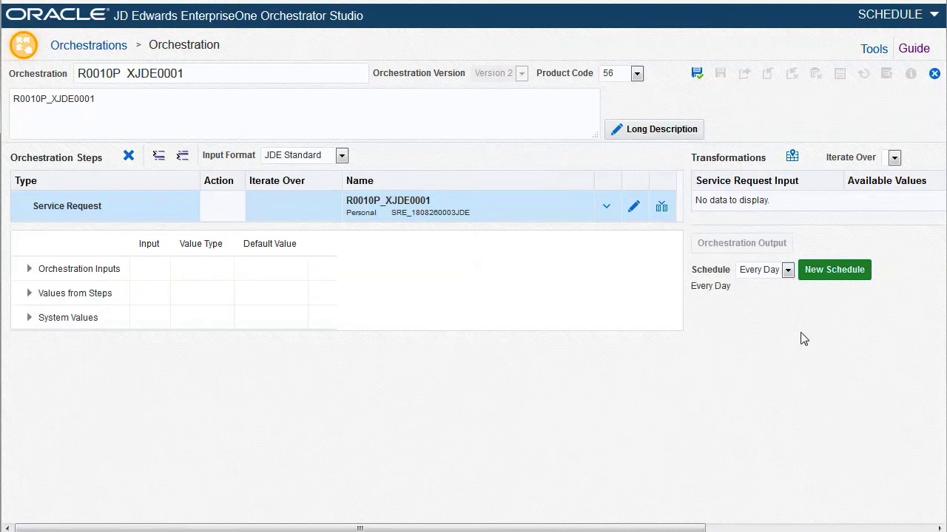
pyautogui.click(695, 73)
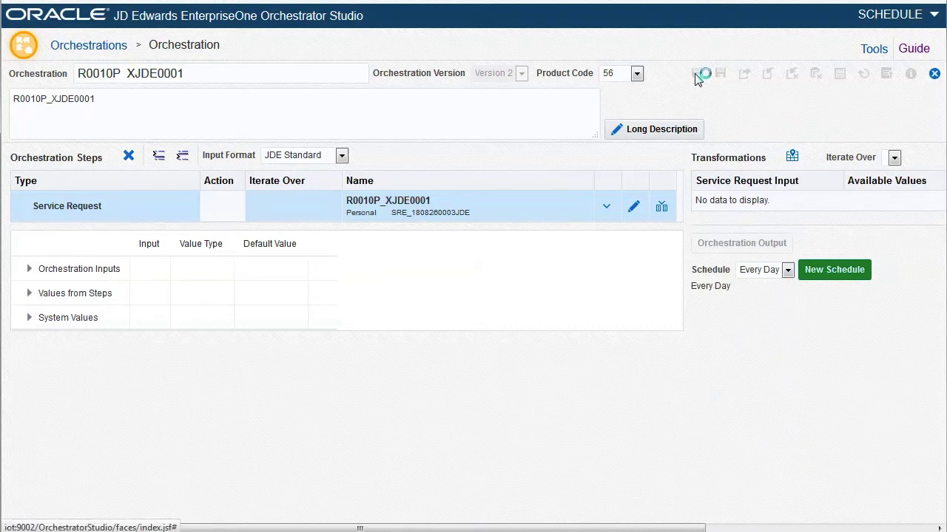
pyautogui.click(22, 47)
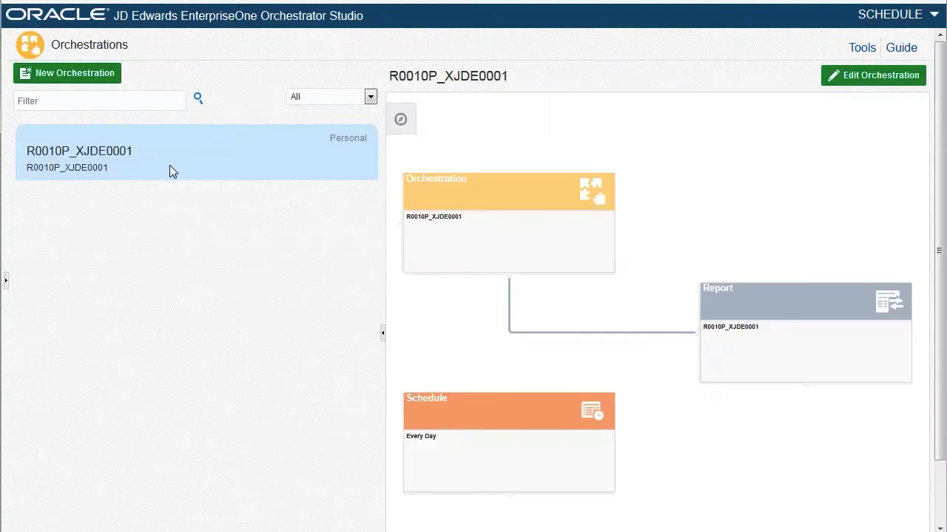
# Start a new notification named R0010P_XJDE0001 and reuse that name as its short description
pyautogui.click(31, 47)
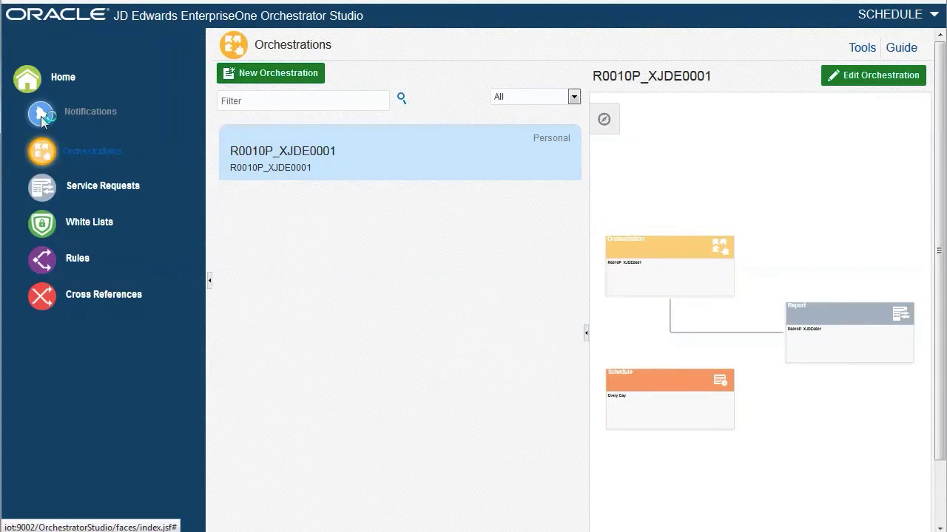
pyautogui.click(41, 116)
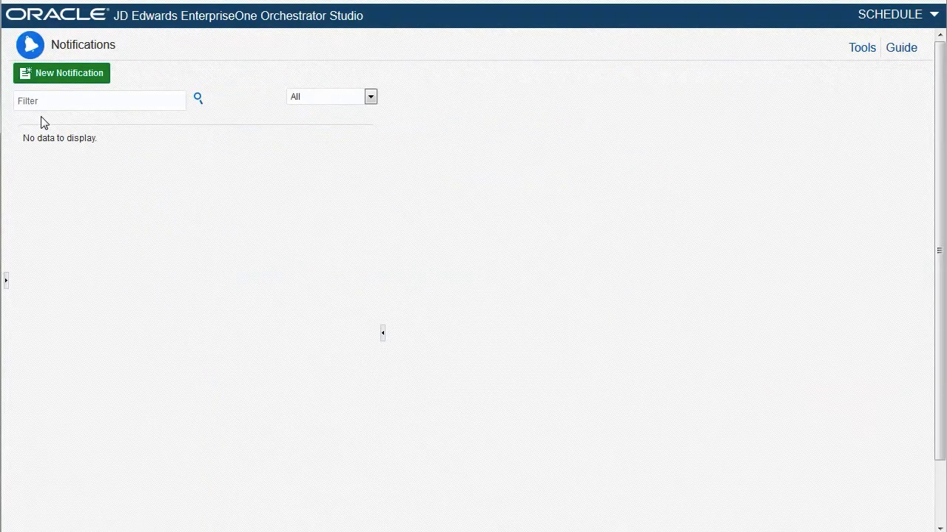
pyautogui.click(60, 77)
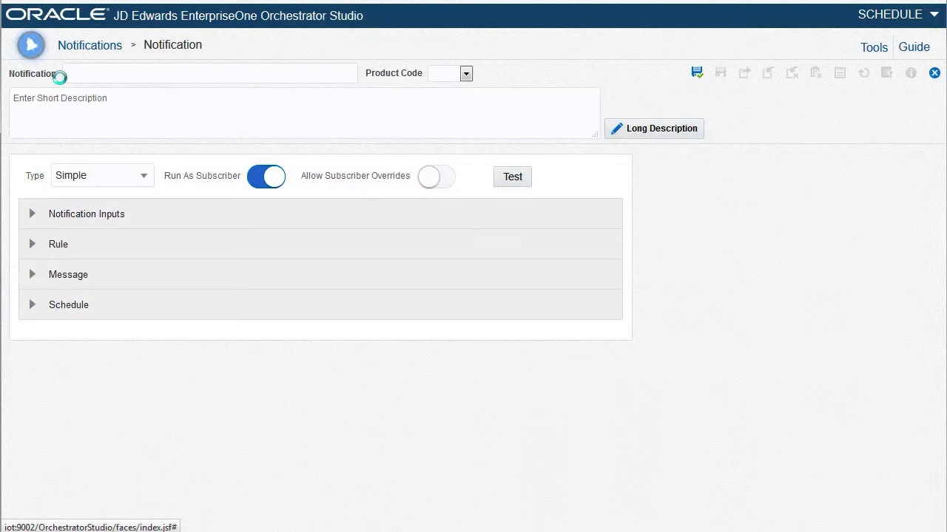
pyautogui.click(78, 80)
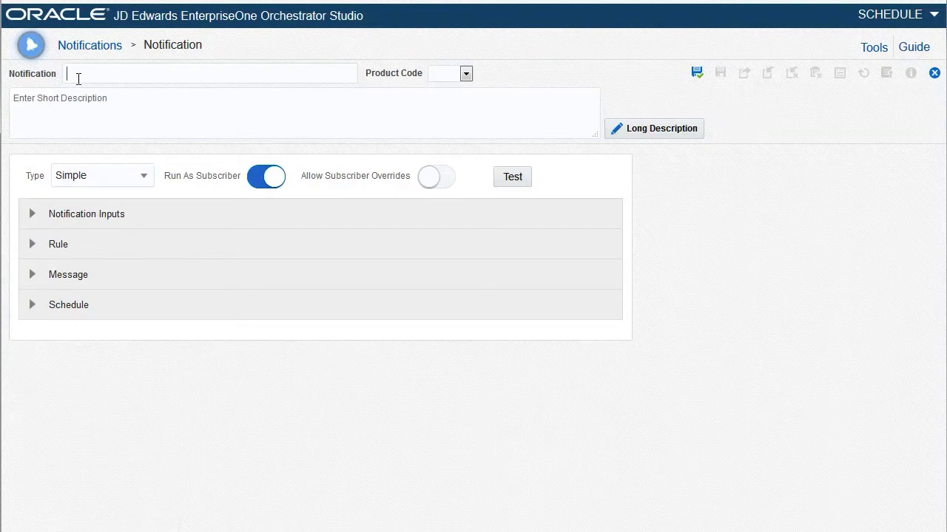
pyautogui.write('R0010P  XJDE0001')
pyautogui.click(84, 98)
pyautogui.write('R0010P_XJDE0001')
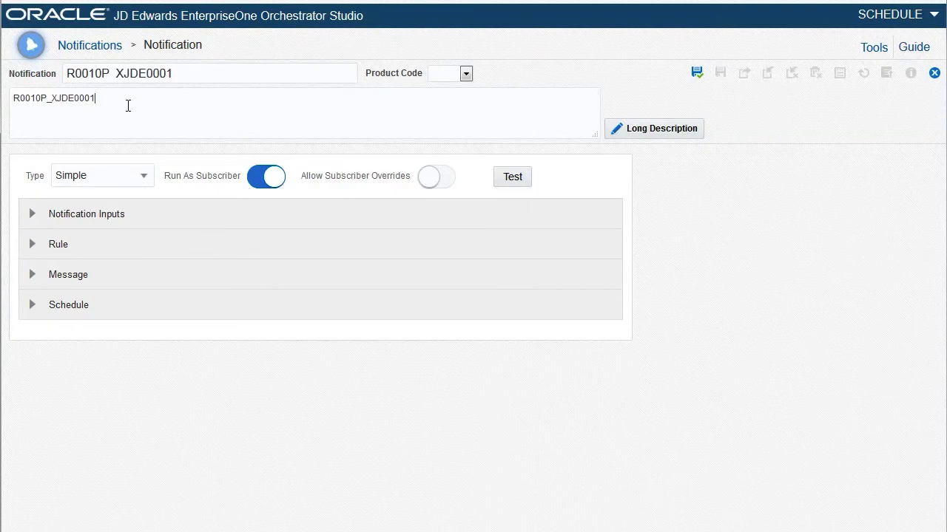
# Set the notification's product code to 56 and its type to Orchestration
pyautogui.click(456, 75)
pyautogui.write('56')
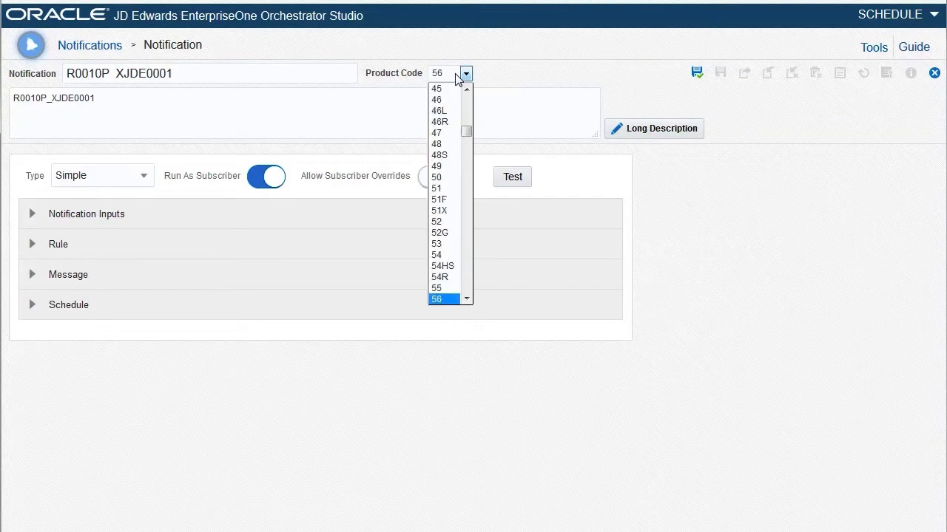
pyautogui.click(442, 303)
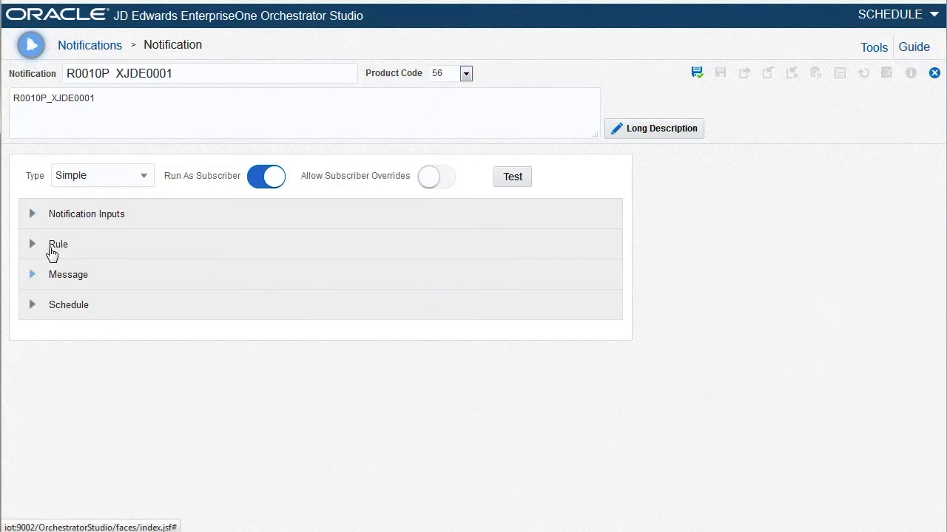
pyautogui.click(104, 183)
pyautogui.click(94, 219)
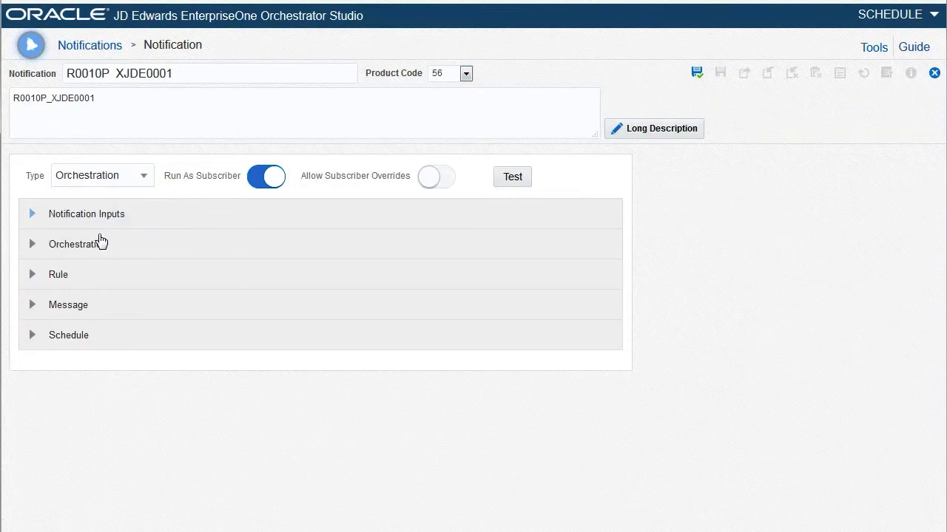
# Link the notification to the R0010P_XJDE0001 orchestration
pyautogui.click(66, 255)
pyautogui.click(167, 278)
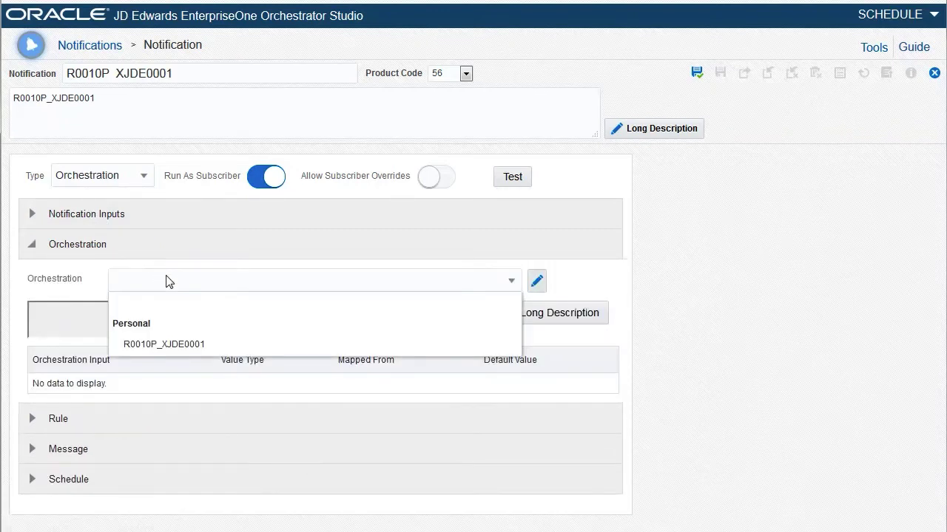
pyautogui.click(169, 348)
pyautogui.click(40, 245)
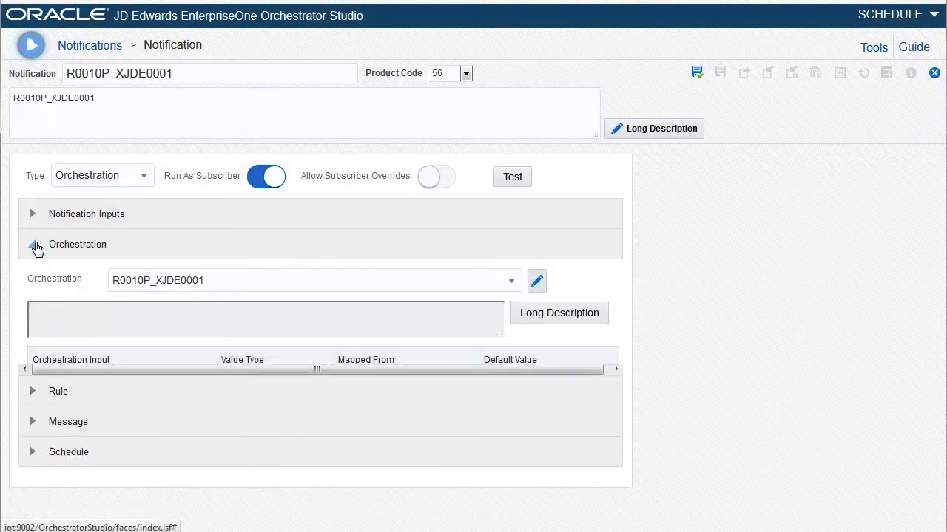
# Assign the Every Day schedule to the notification and save it
pyautogui.click(41, 344)
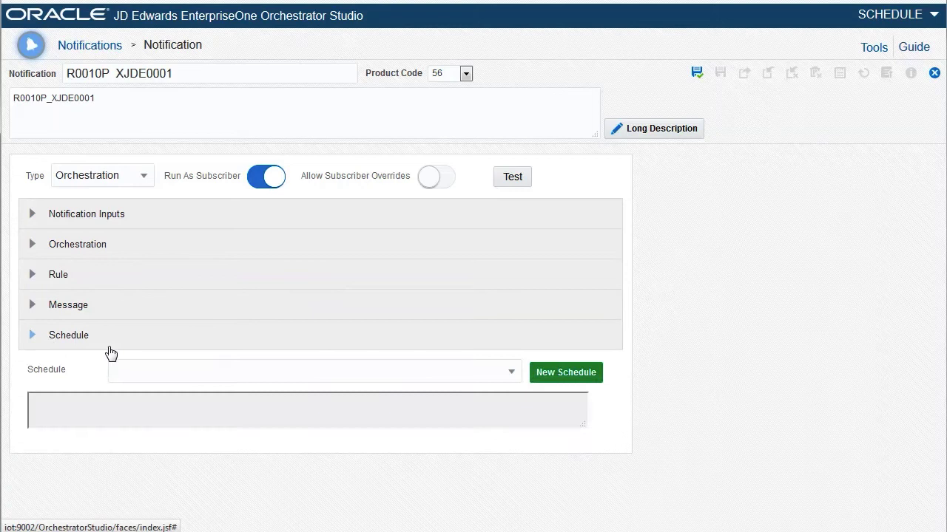
pyautogui.click(170, 374)
pyautogui.click(172, 438)
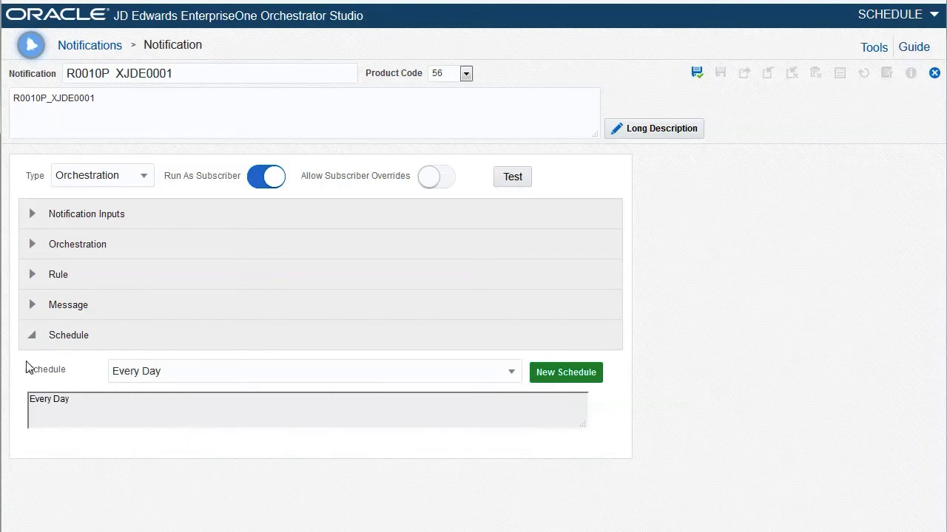
pyautogui.click(31, 339)
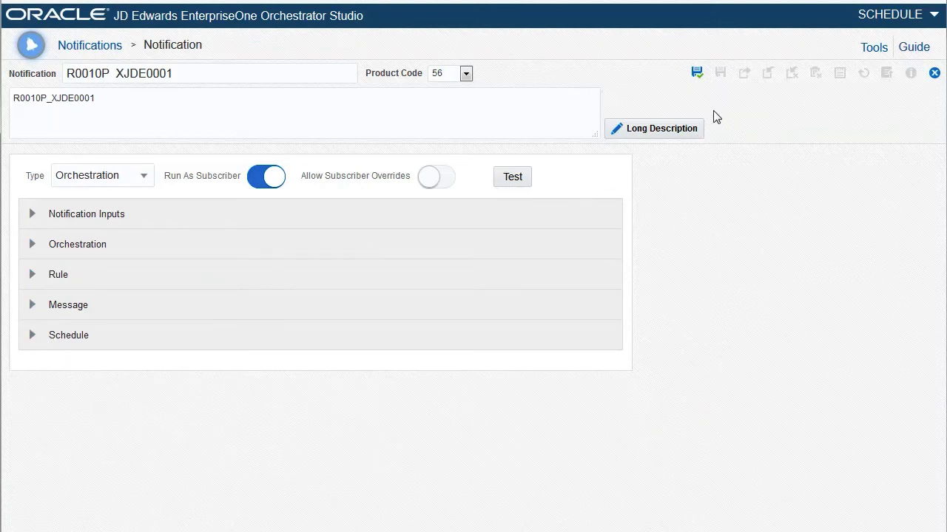
pyautogui.click(696, 72)
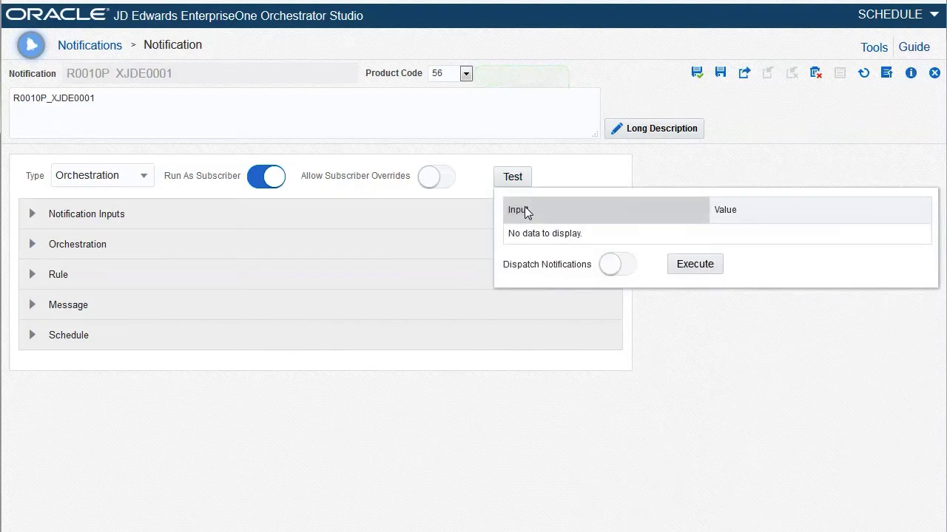
# Execute a test of the notification without dispatching it and examine the returned job details
pyautogui.click(677, 263)
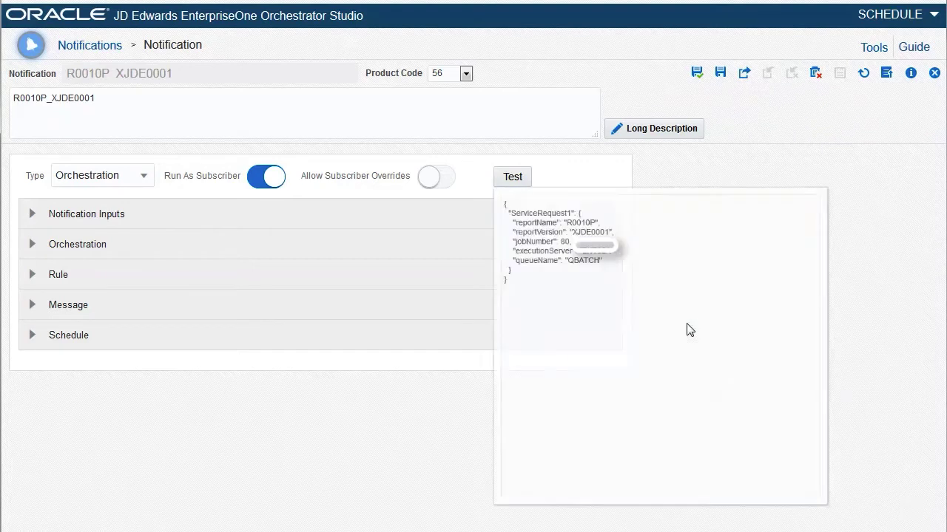
pyautogui.doubleClick(589, 258)
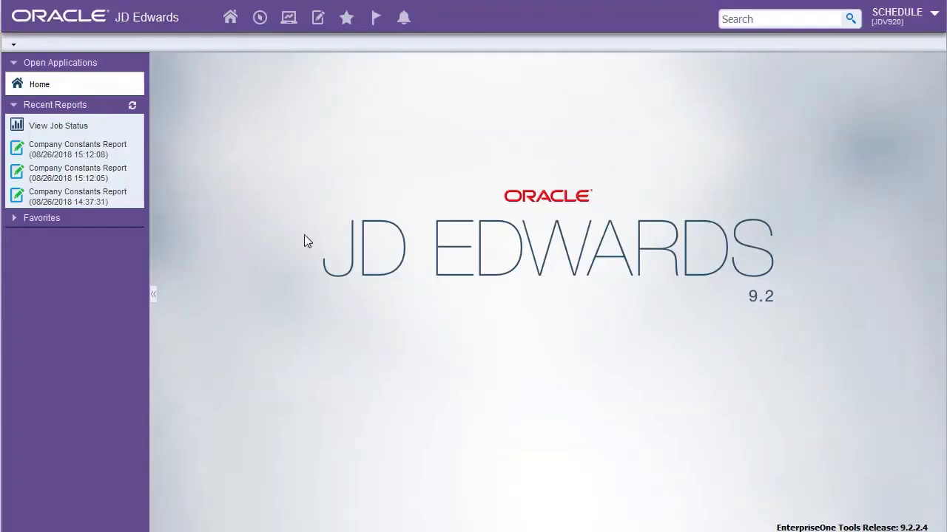
# Switch to JD Edwards EnterpriseOne and open the submitted jobs with the fast path wsj to check the test run
pyautogui.click(261, 21)
pyautogui.write('wsj')
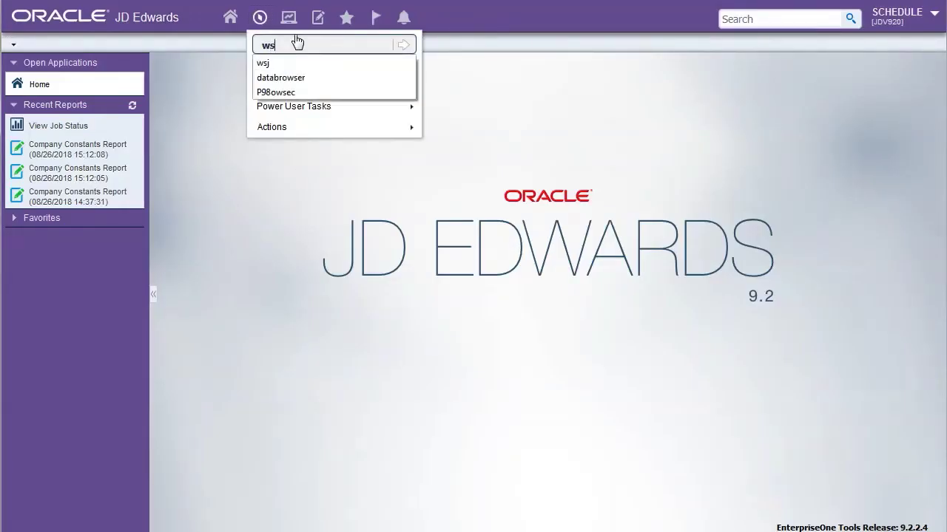
pyautogui.press('Return')
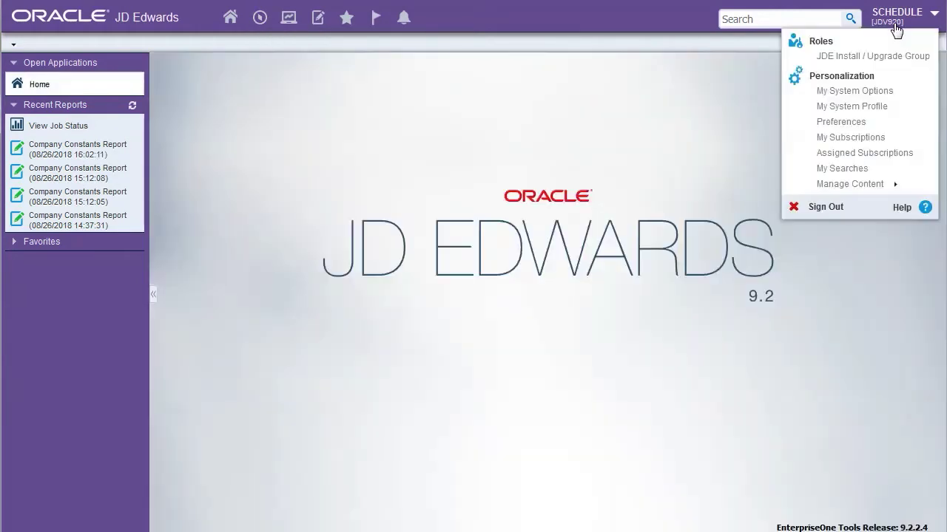
# Add a personal subscription to the R0010P_XJDE0001 notification and save it
pyautogui.click(870, 137)
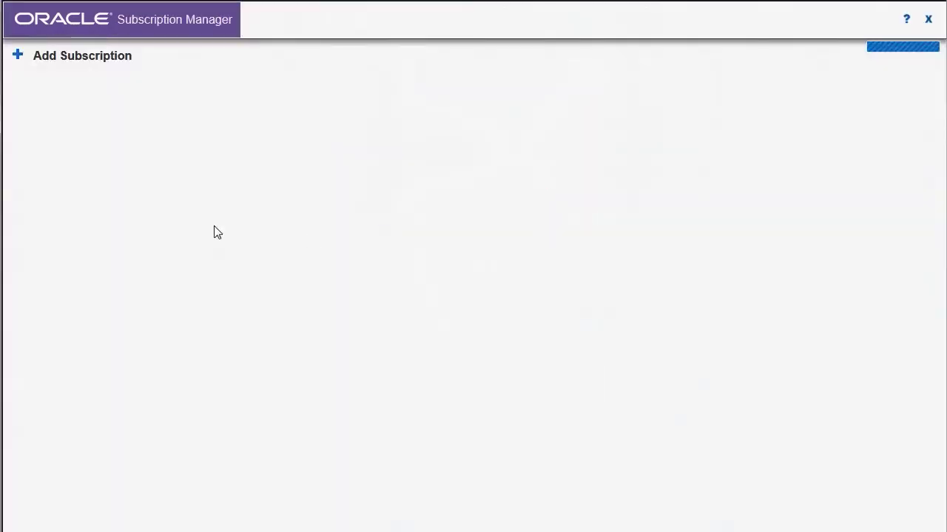
pyautogui.click(73, 65)
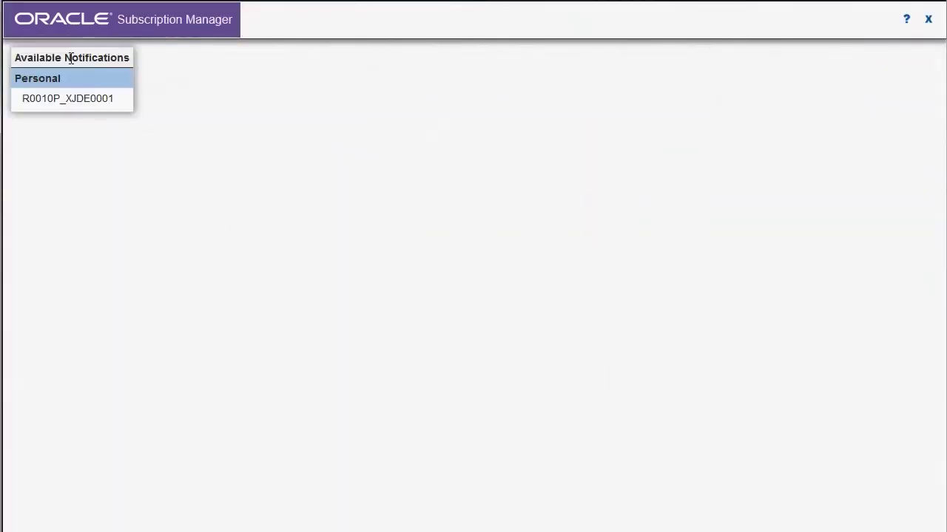
pyautogui.click(87, 108)
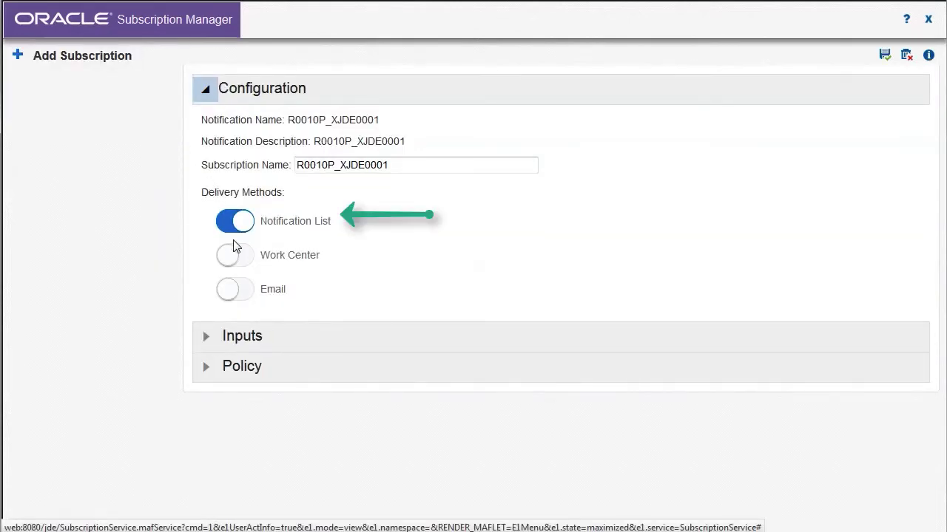
pyautogui.click(886, 60)
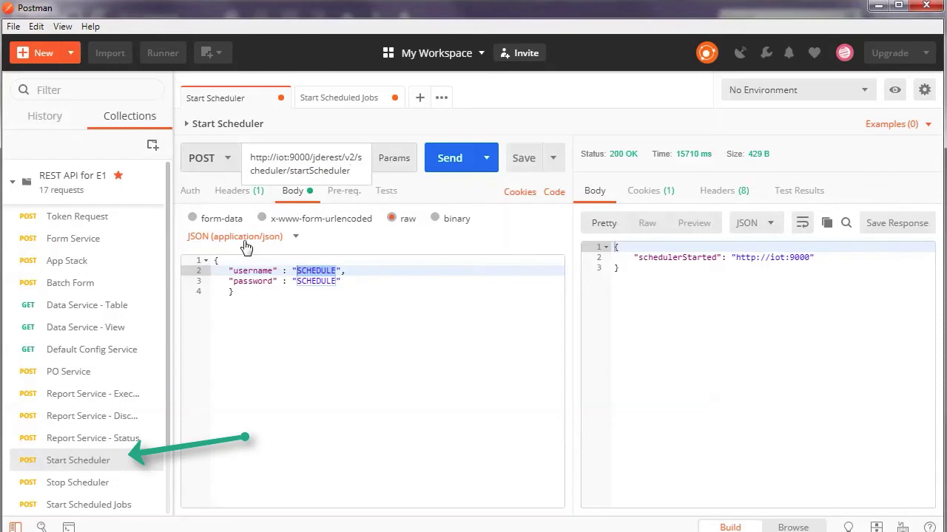
# Switch to Postman and send the Start Scheduler request, followed by the Start Scheduled Jobs request
pyautogui.click(449, 157)
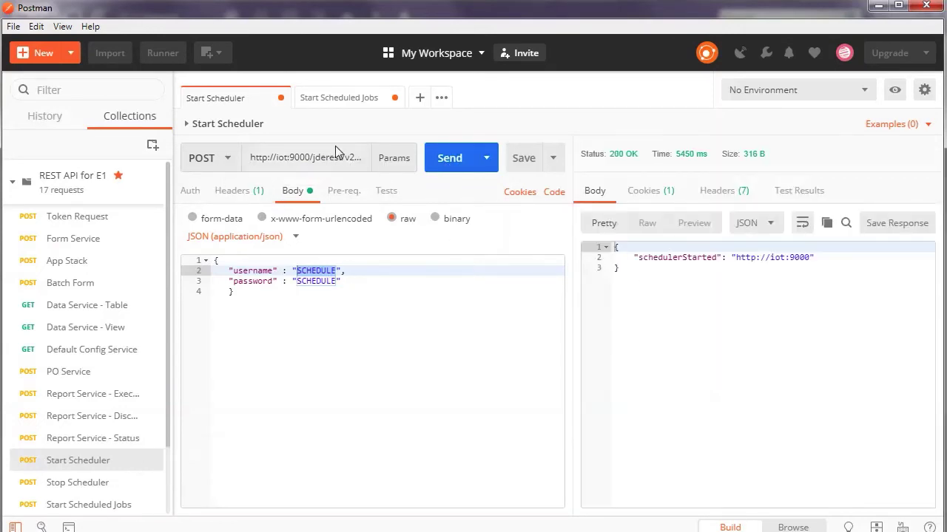
pyautogui.click(332, 101)
pyautogui.tripleClick(307, 164)
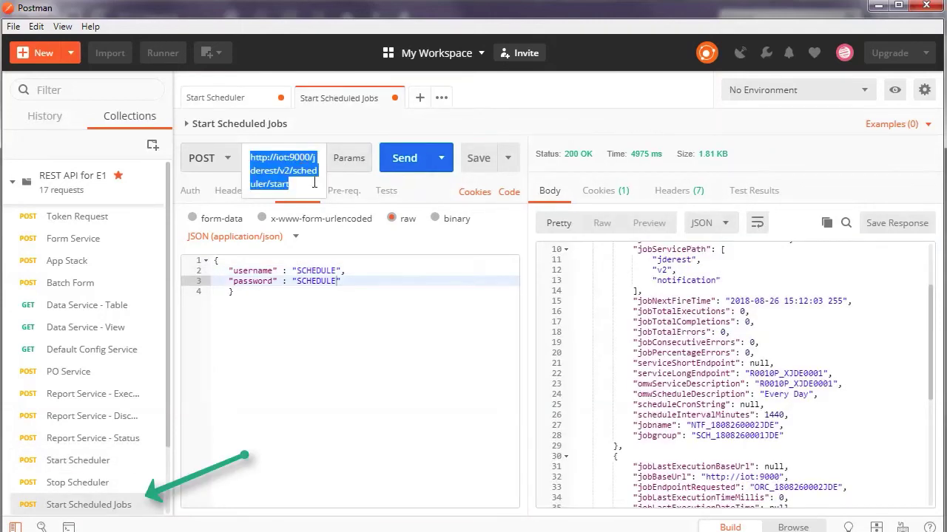
pyautogui.click(312, 282)
pyautogui.click(404, 158)
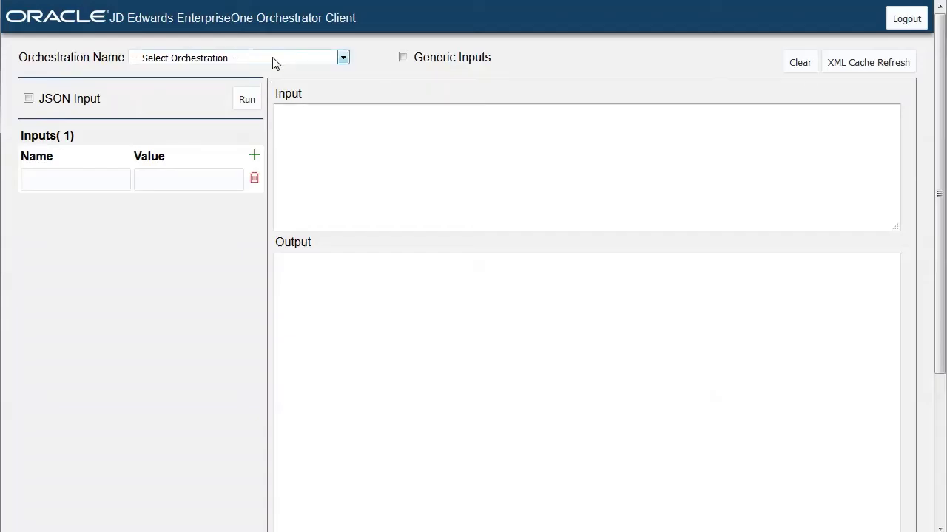
# Switch to the Orchestrator Client, run the R0010P_XJDE0001 orchestration and examine the job number in its output
pyautogui.click(273, 59)
pyautogui.click(252, 99)
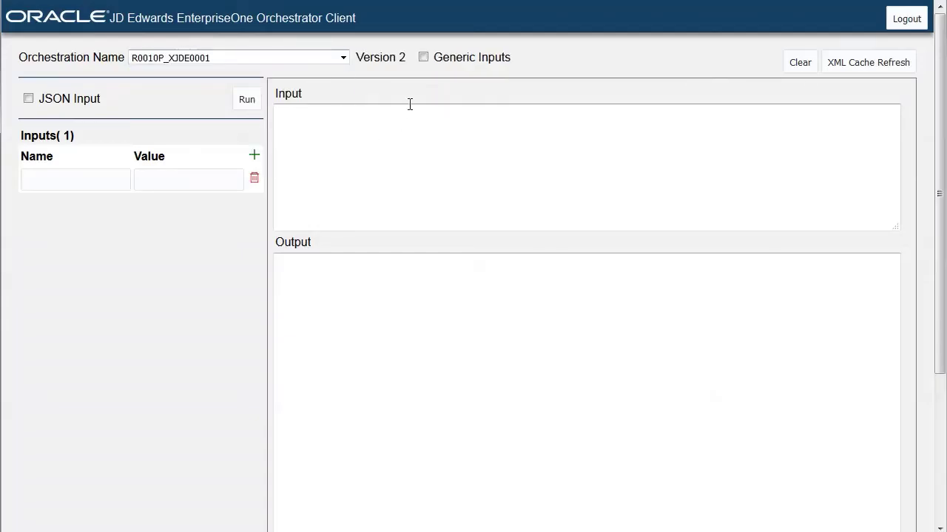
pyautogui.click(249, 104)
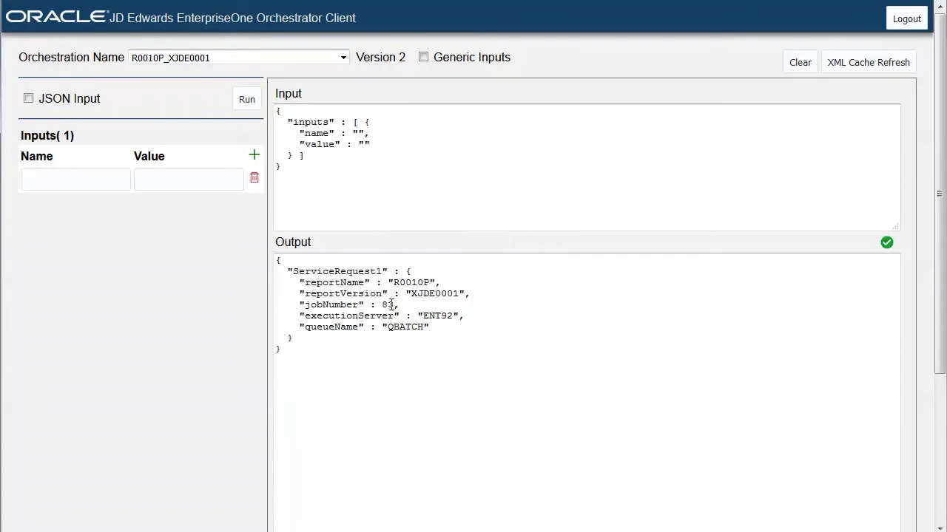
pyautogui.doubleClick(386, 305)
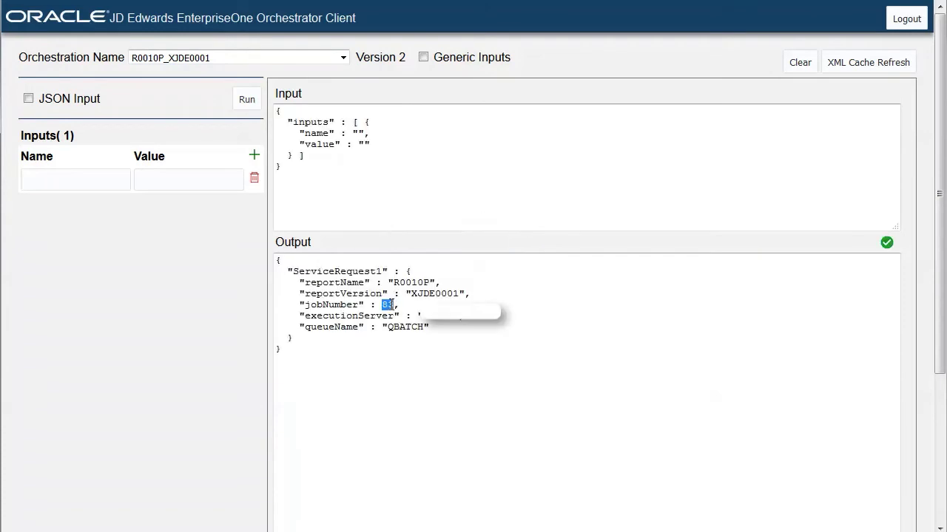
pyautogui.click(452, 338)
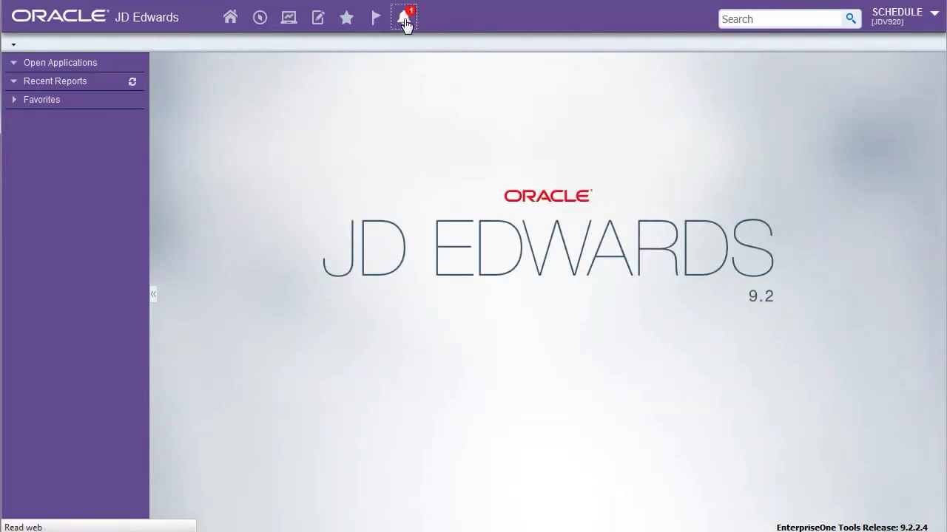
# Switch to JD Edwards EnterpriseOne and check the notification list for the R0010P_XJDE0001 notification
pyautogui.click(406, 23)
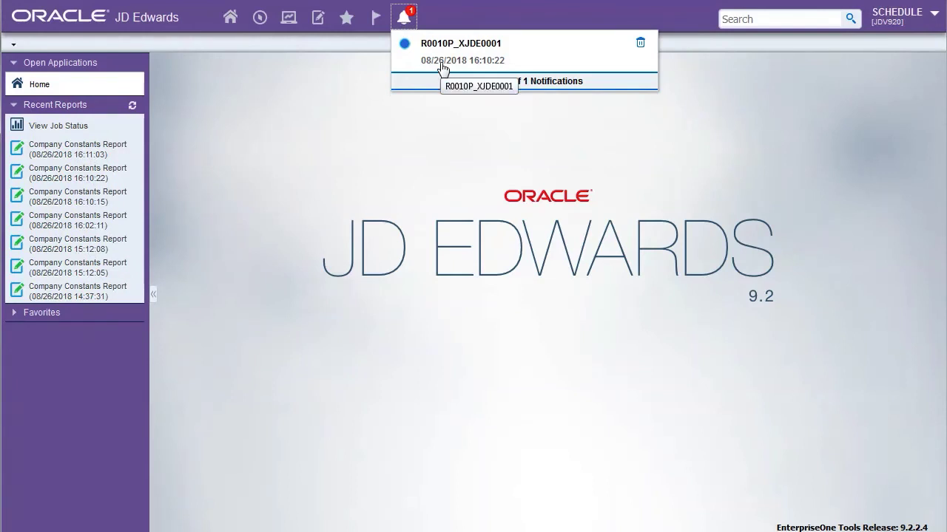
pyautogui.click(350, 162)
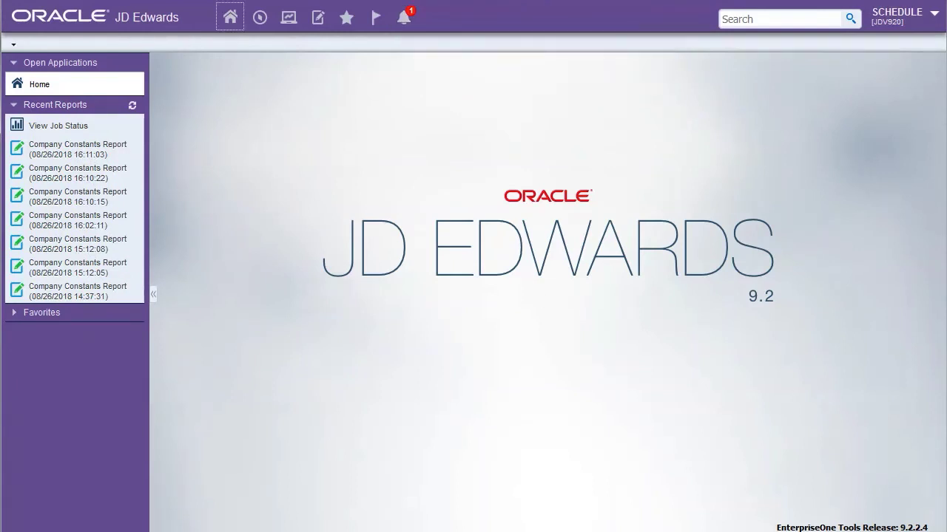